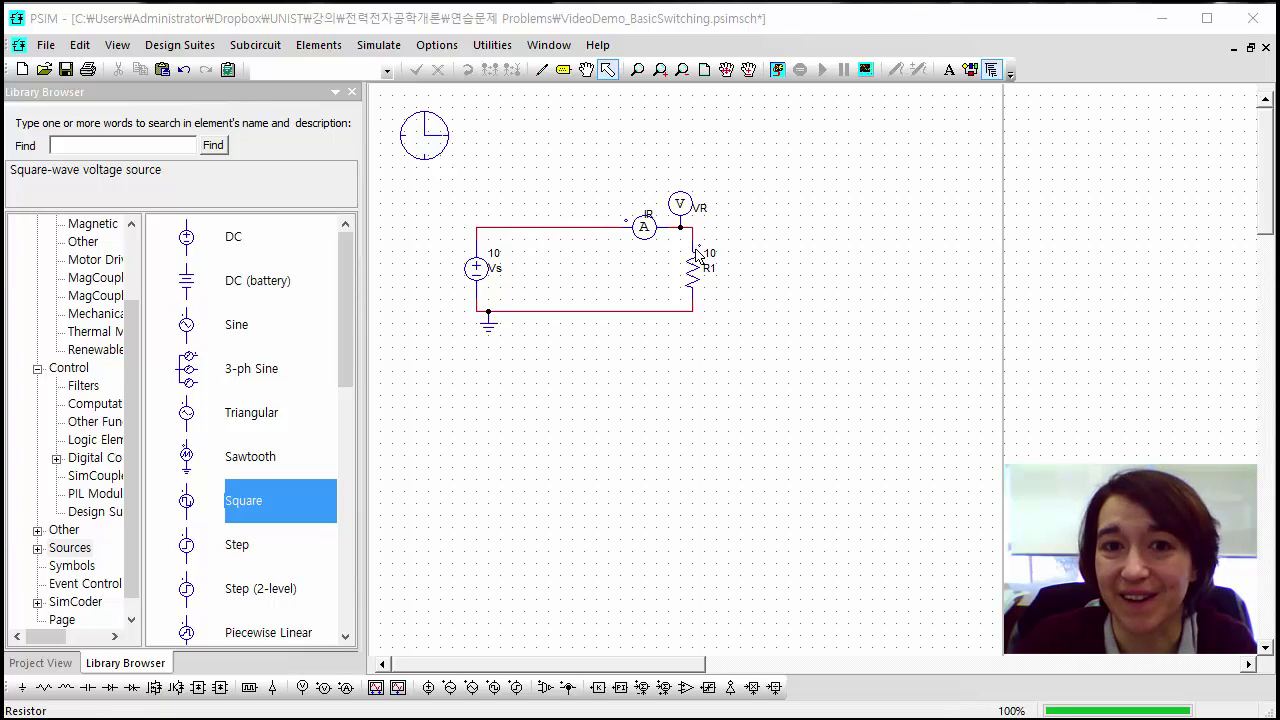
- Place a Bi-directional Switch from the power switches library in the upper wire between source Vs and the ammeter
scroll(80, 320, up, 2)
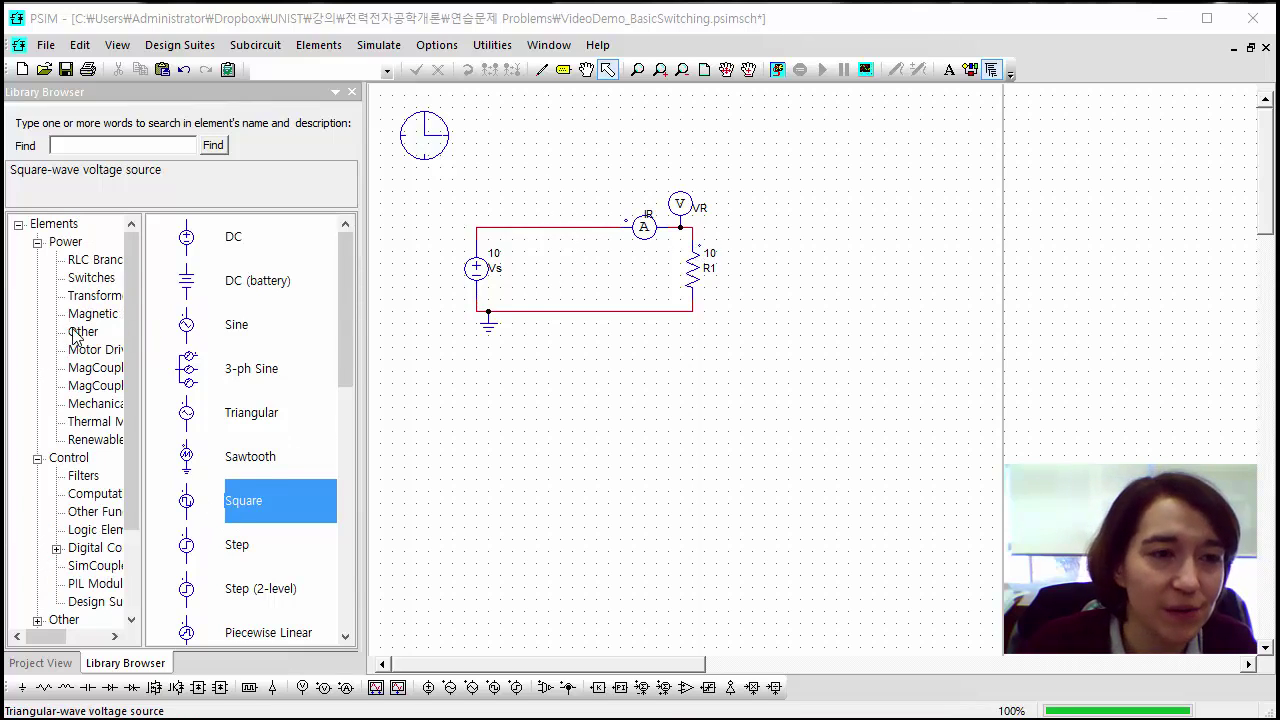
click(65, 241)
click(90, 277)
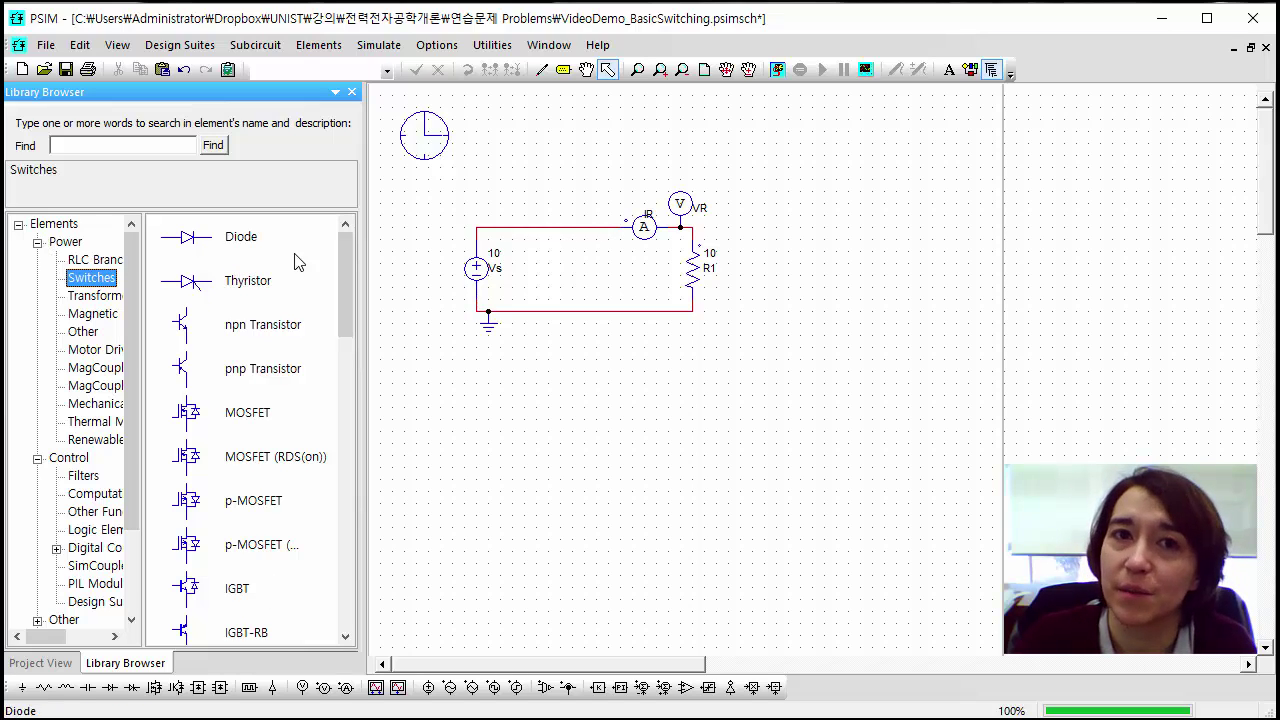
scroll(278, 420, down, 3)
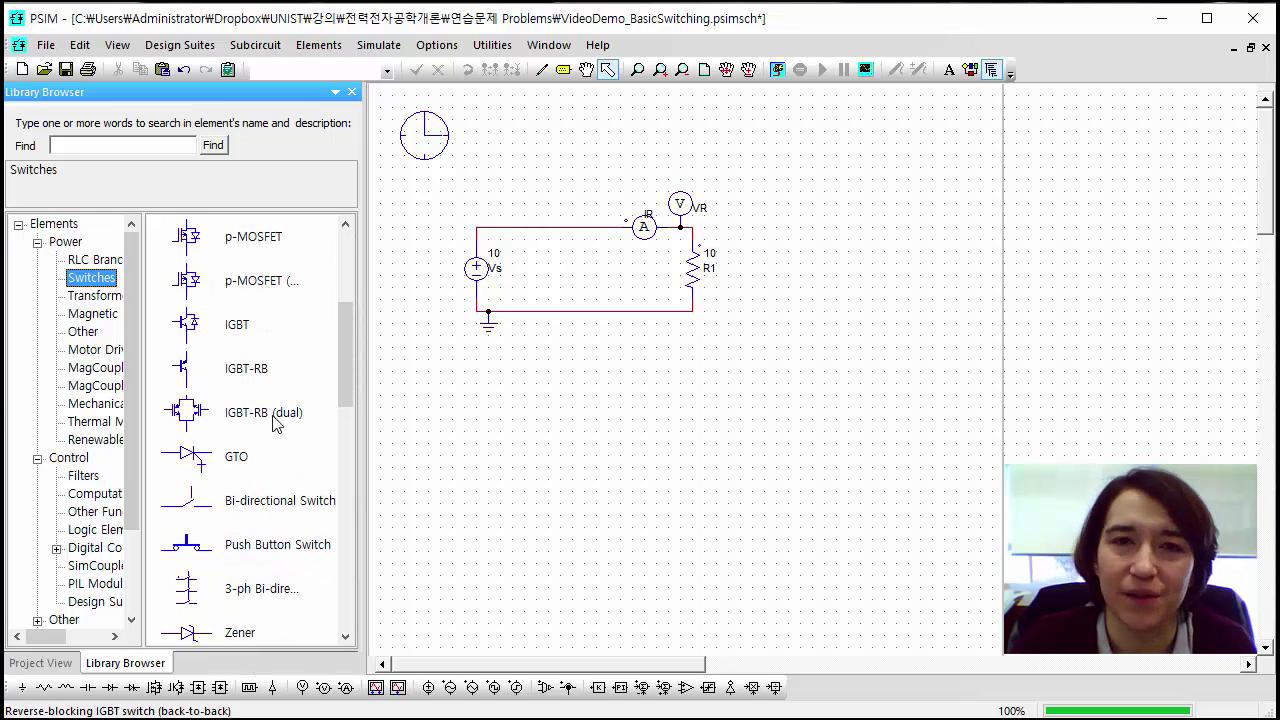
scroll(280, 425, down, 1)
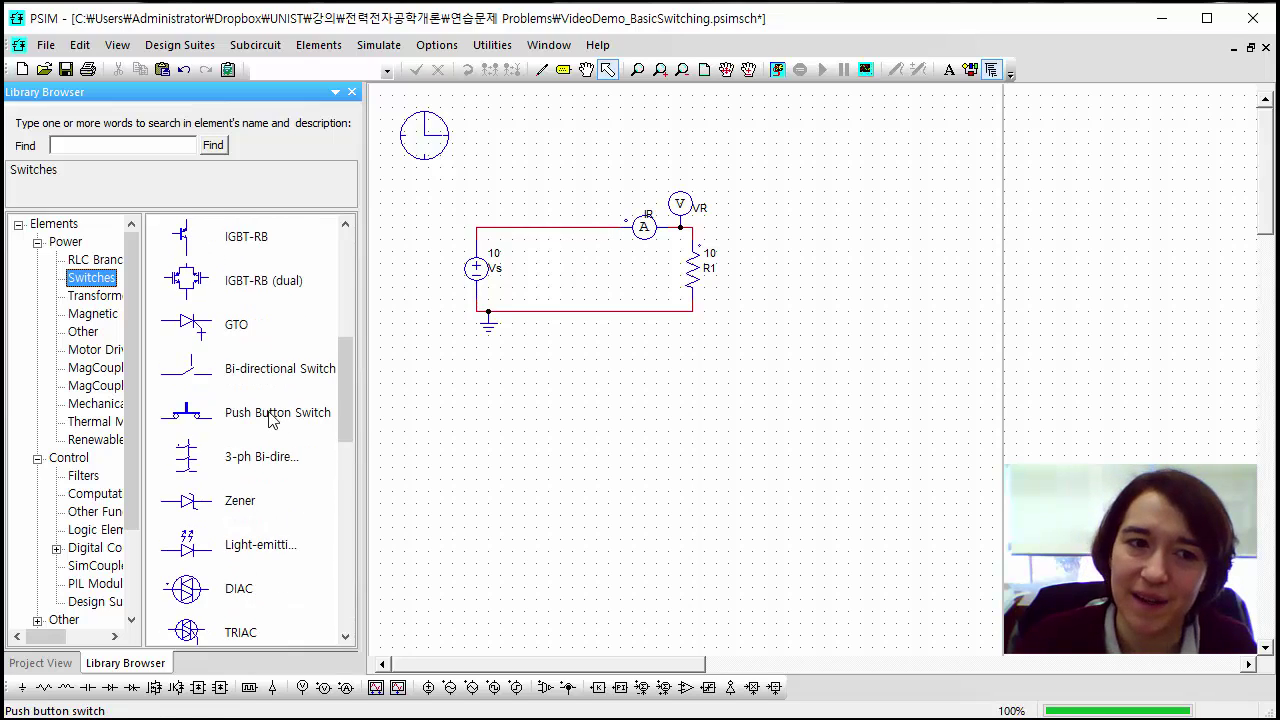
scroll(270, 420, up, 1)
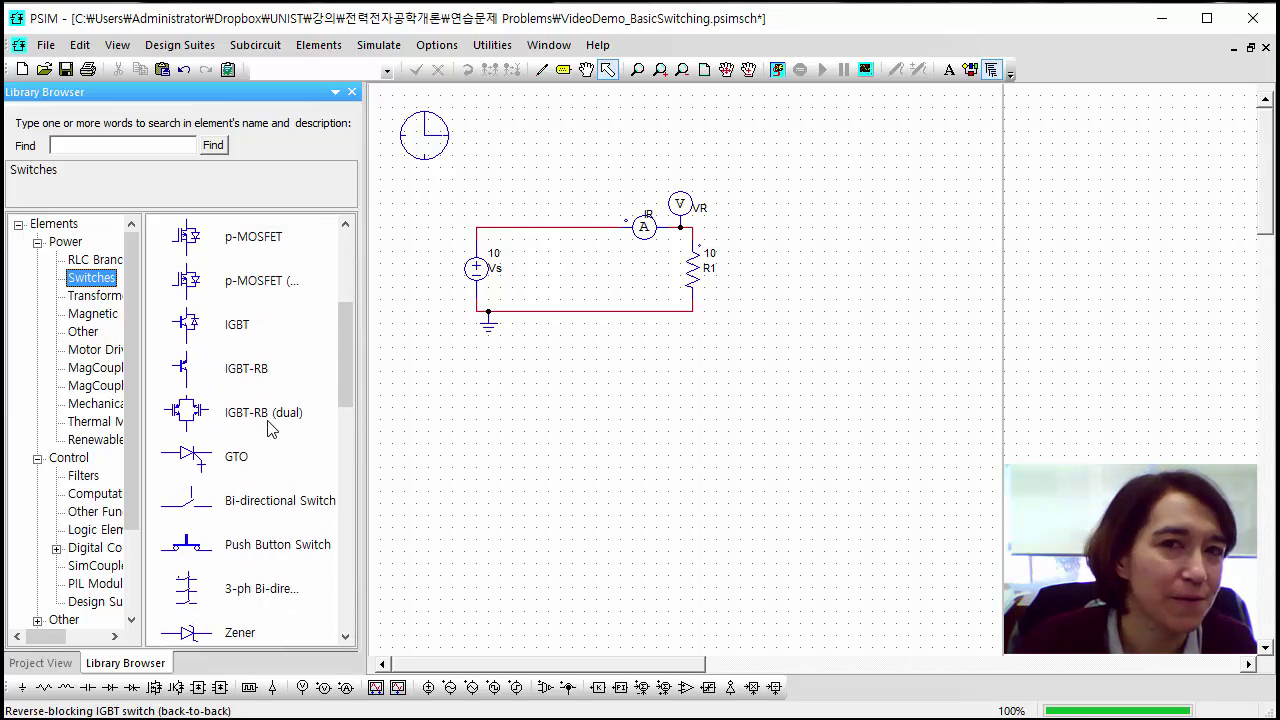
click(203, 507)
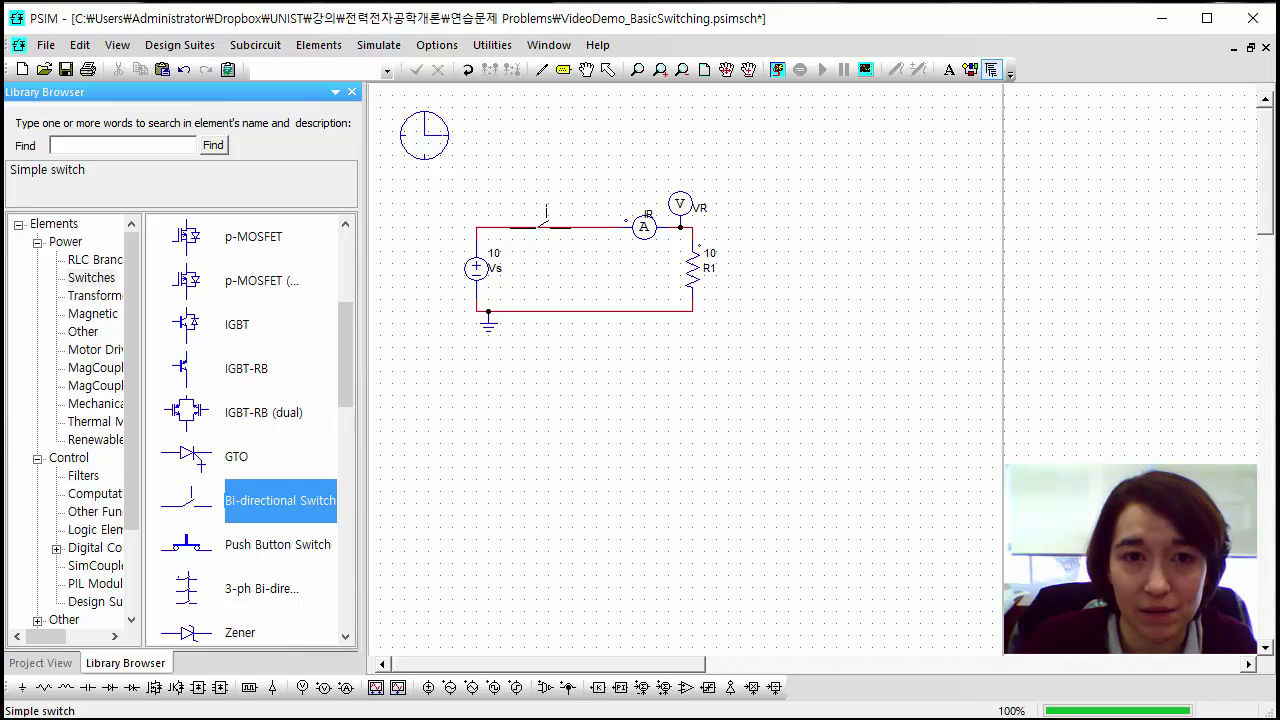
click(541, 222)
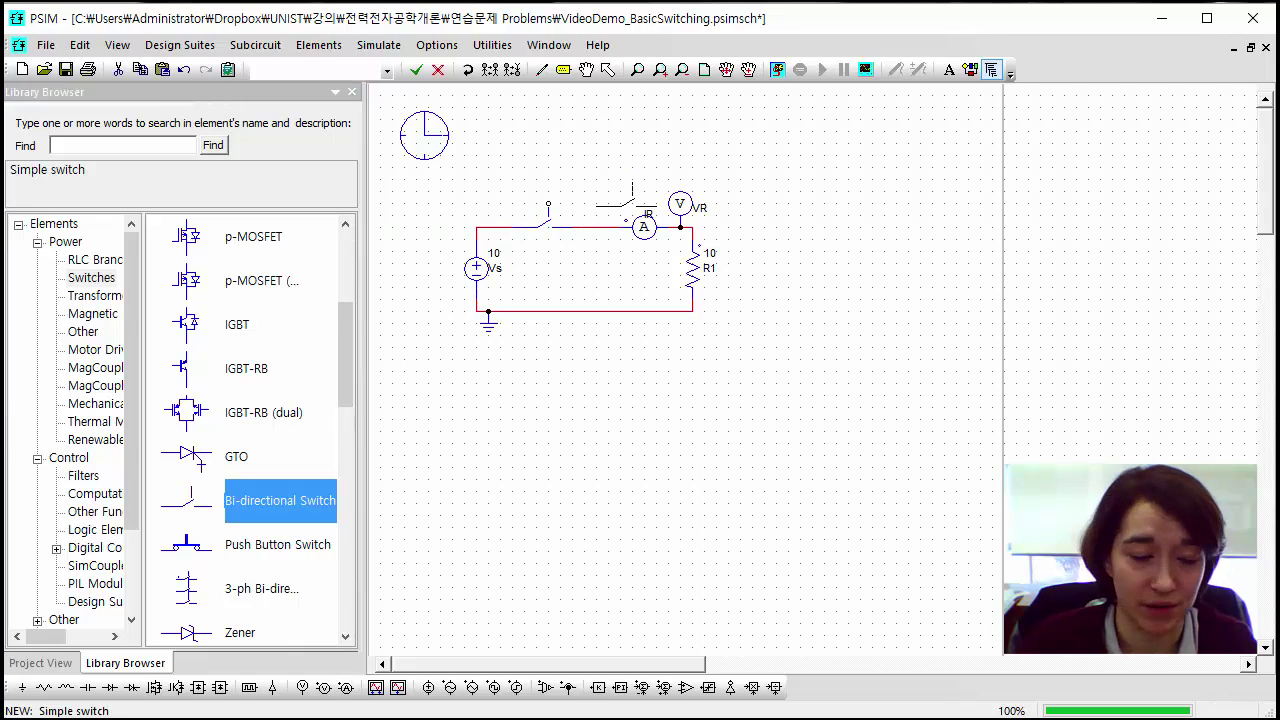
key(Escape)
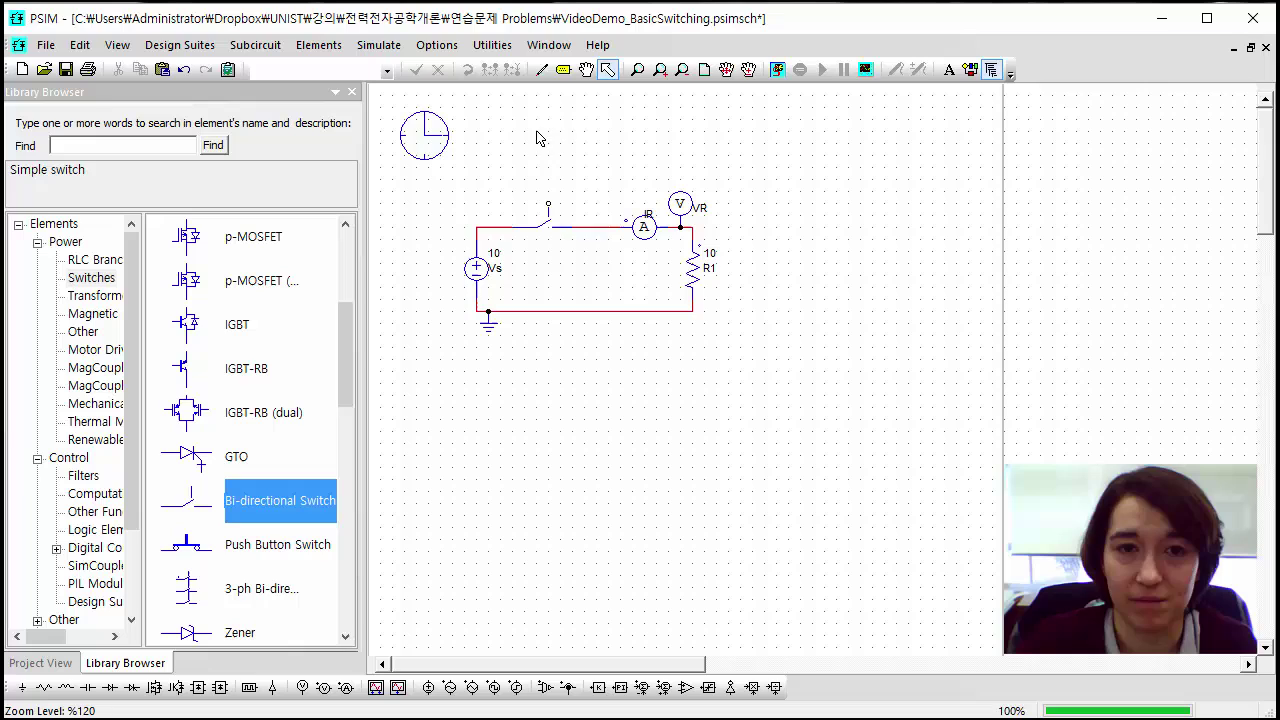
- Name the bi-directional switch S1 and display its name on the schematic
double_click(541, 229)
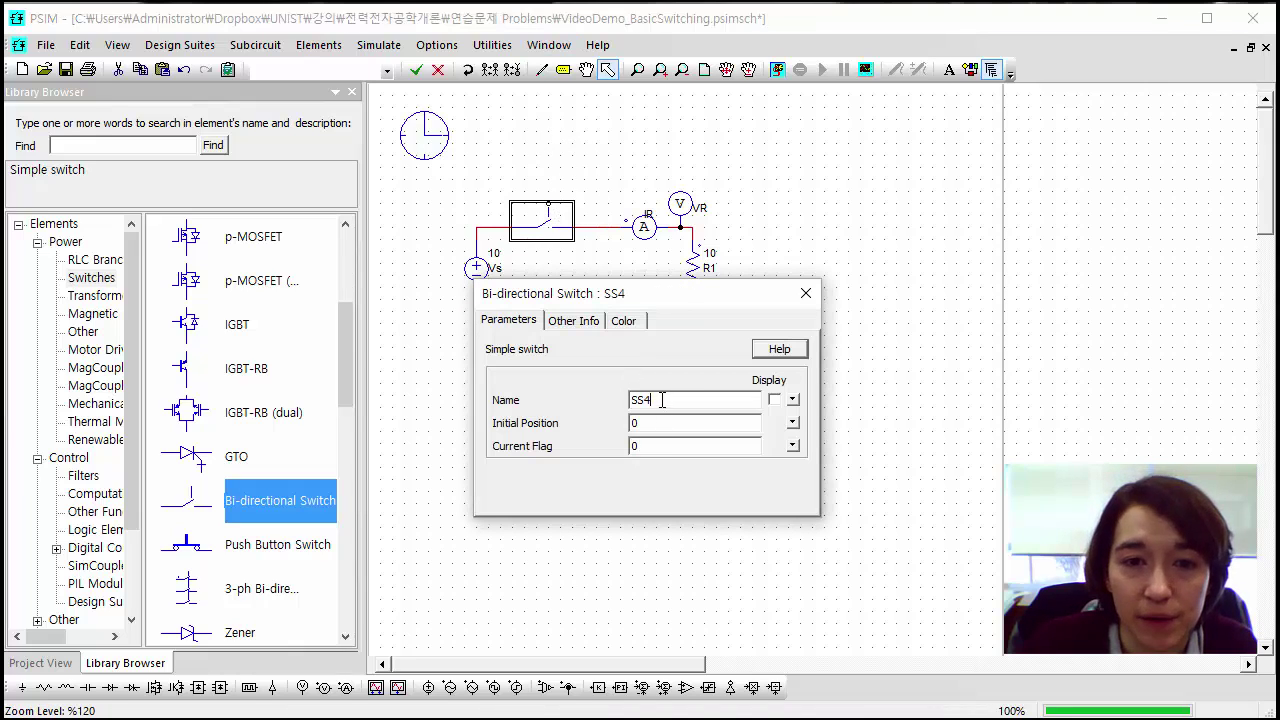
text(S1)
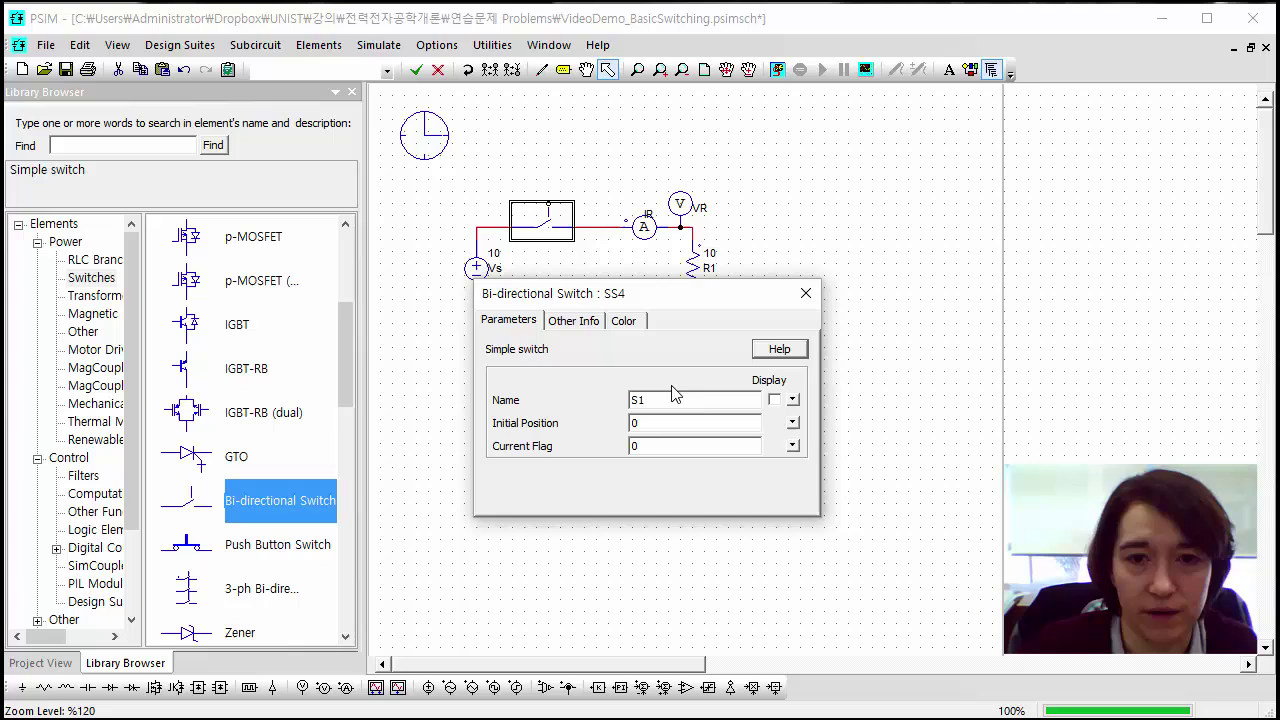
click(775, 399)
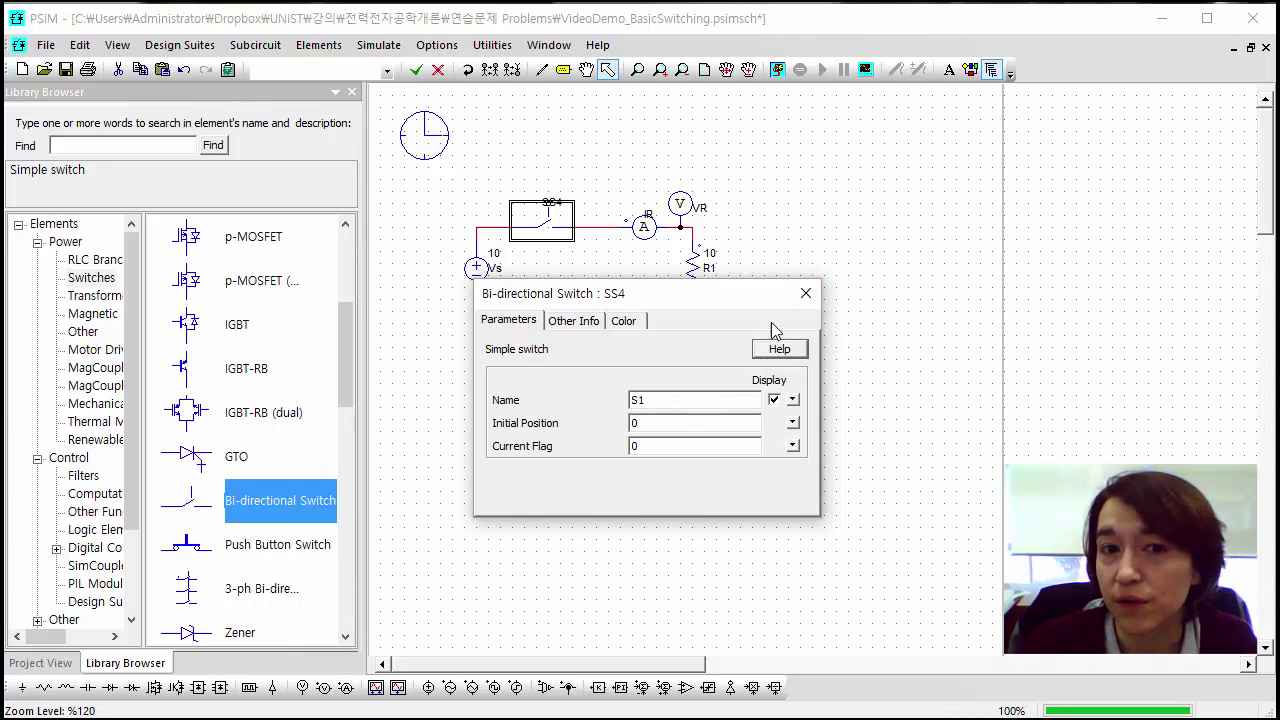
click(806, 293)
click(520, 318)
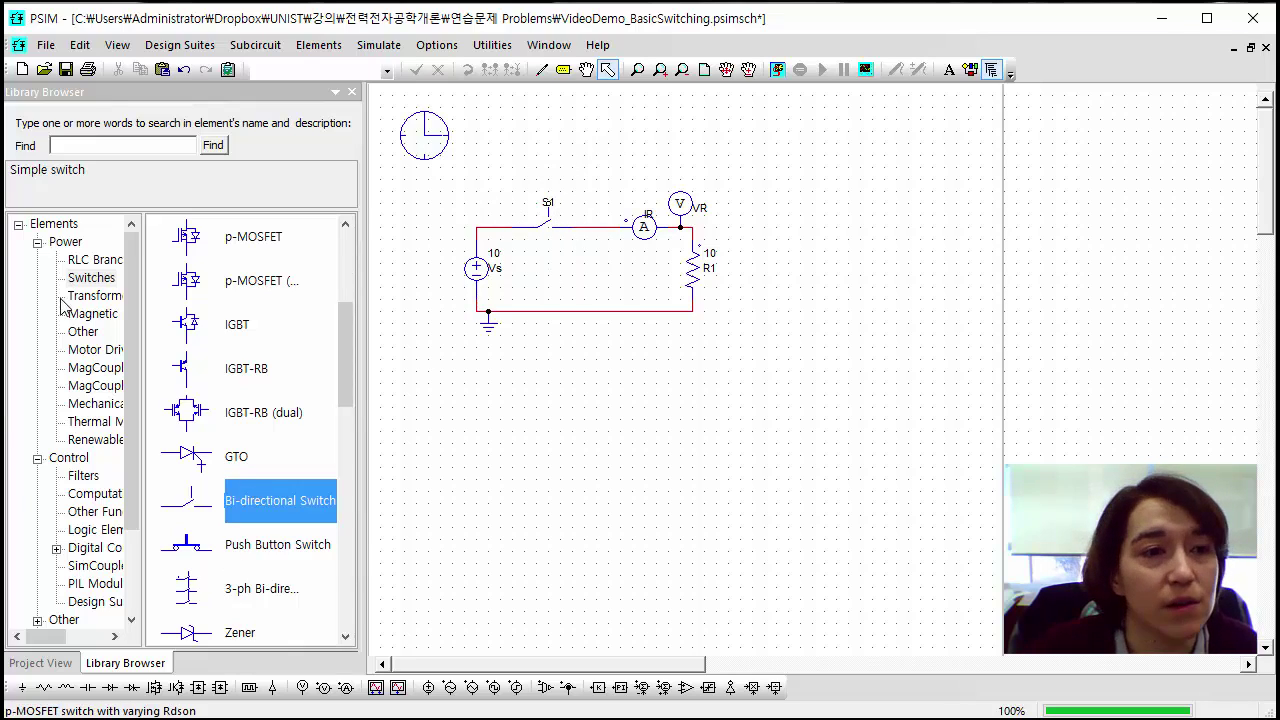
- Place an On-Off Controller from the switch controllers library just above and to the left of switch S1
click(90, 495)
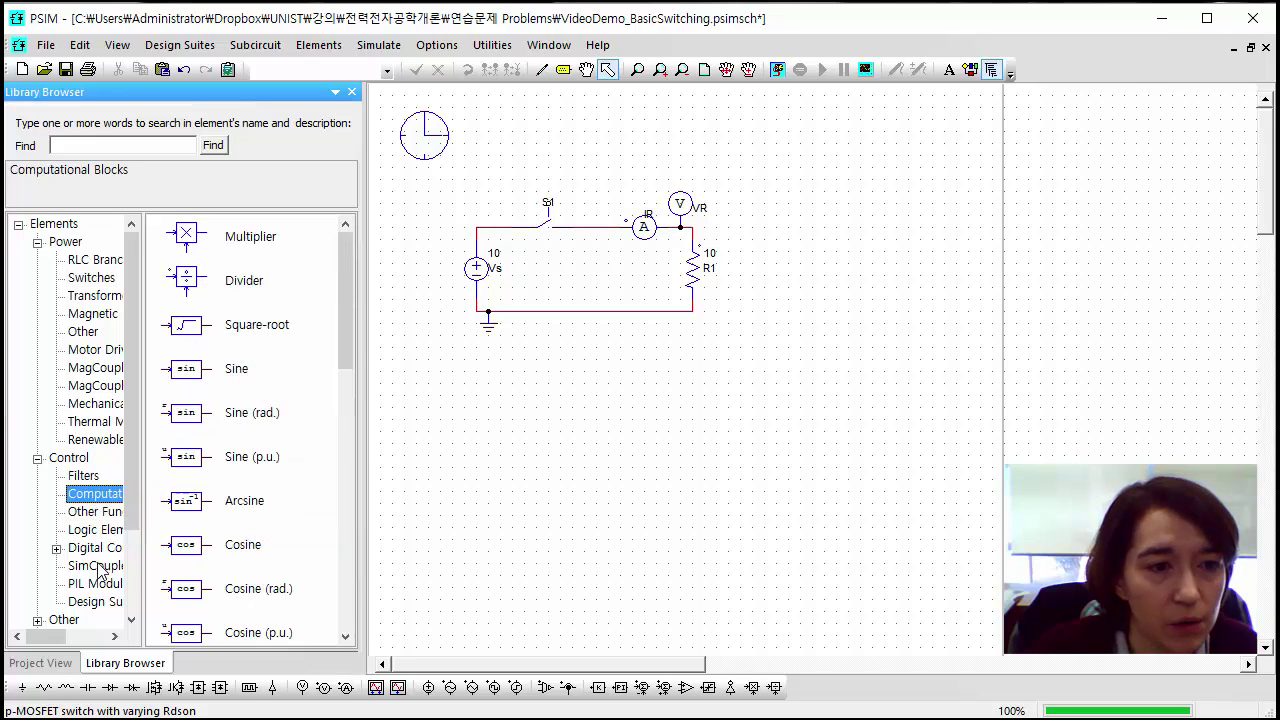
scroll(85, 492, down, 1)
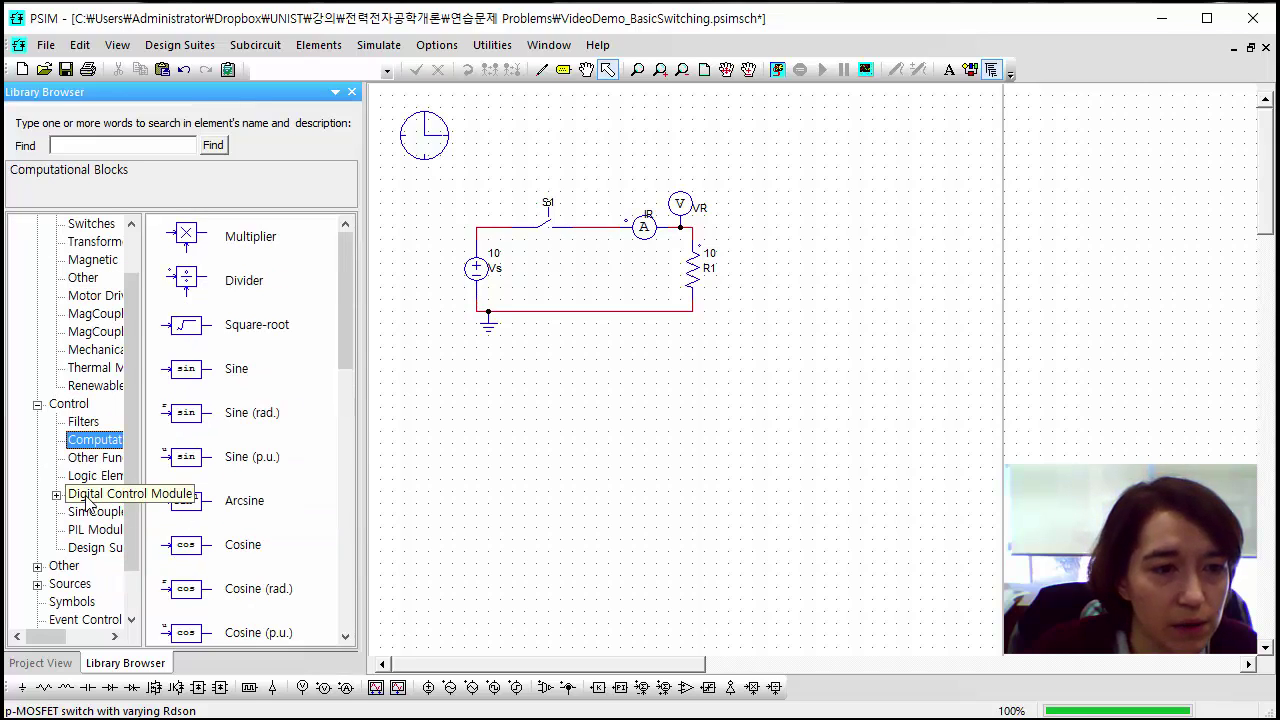
click(68, 566)
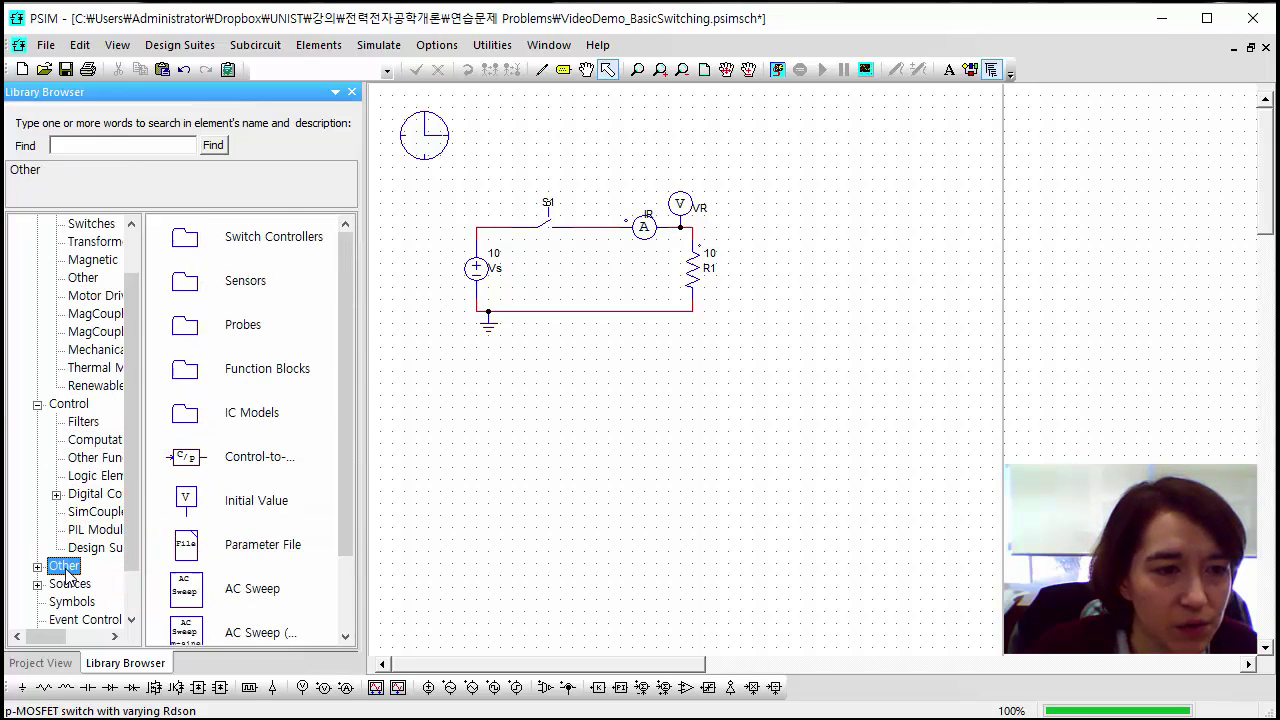
double_click(246, 249)
click(248, 249)
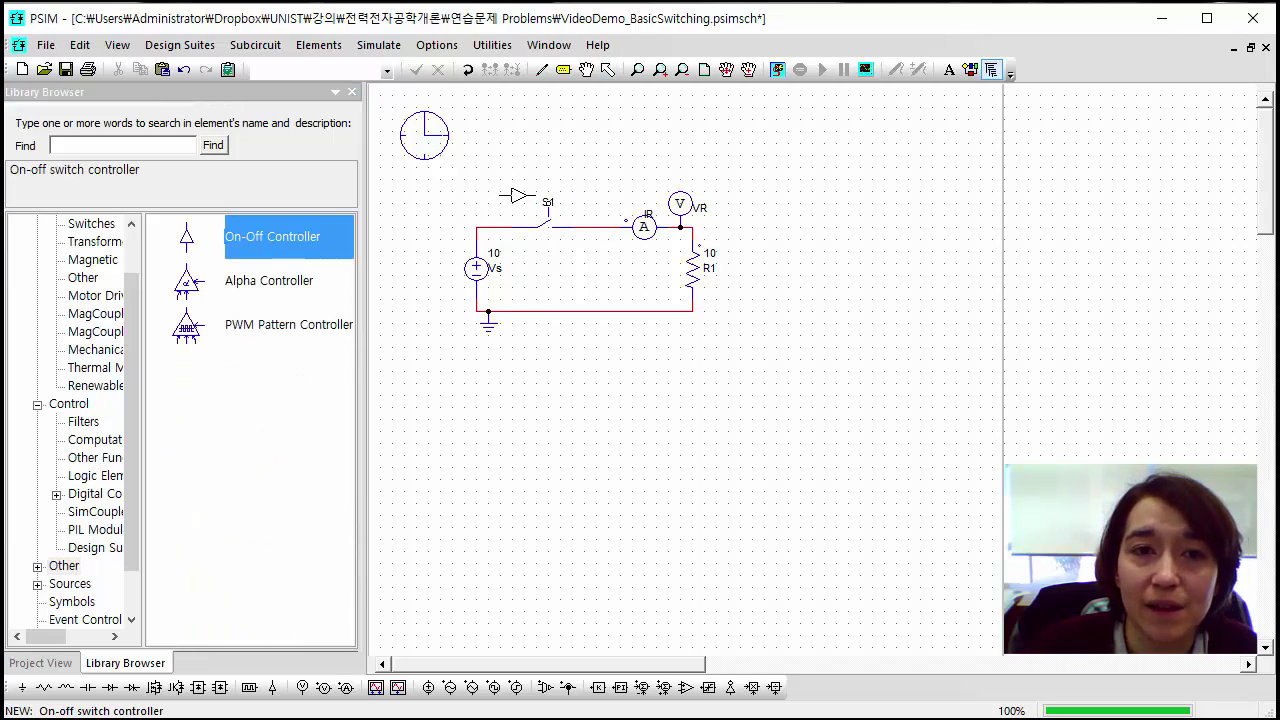
click(506, 190)
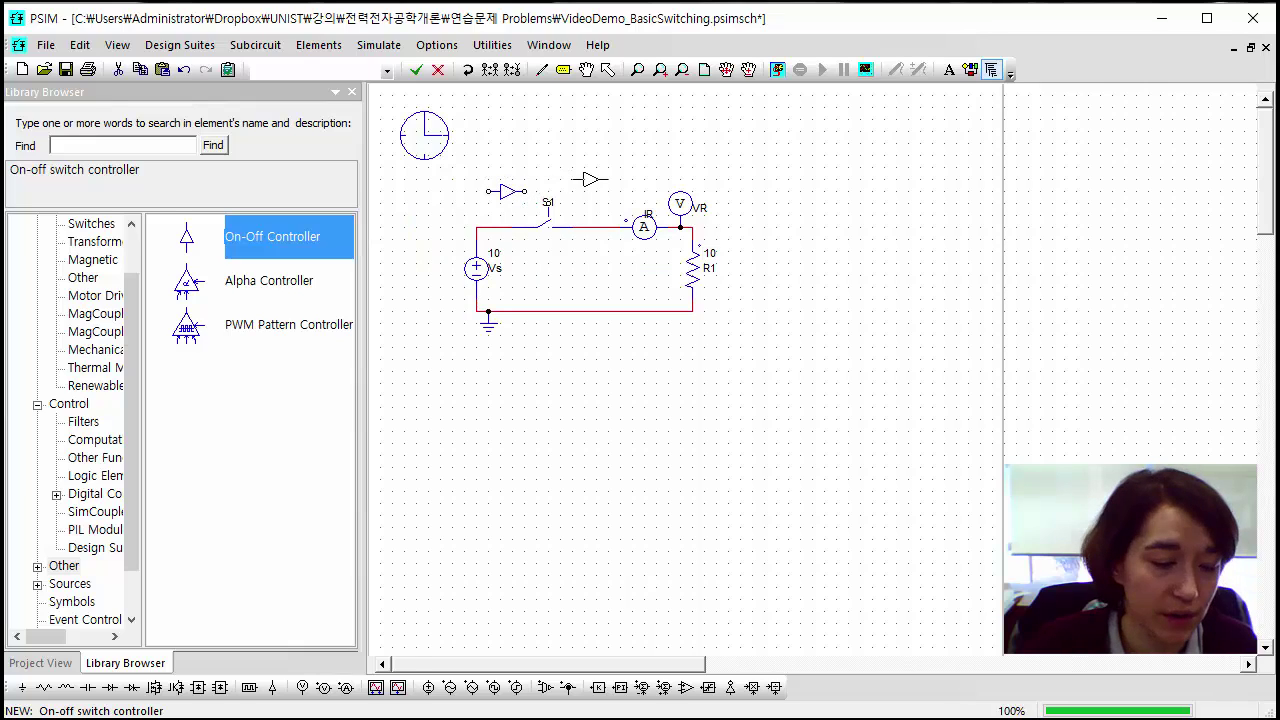
key(Escape)
- Wire the on-off controller's output to the gate terminal of switch S1
click(541, 69)
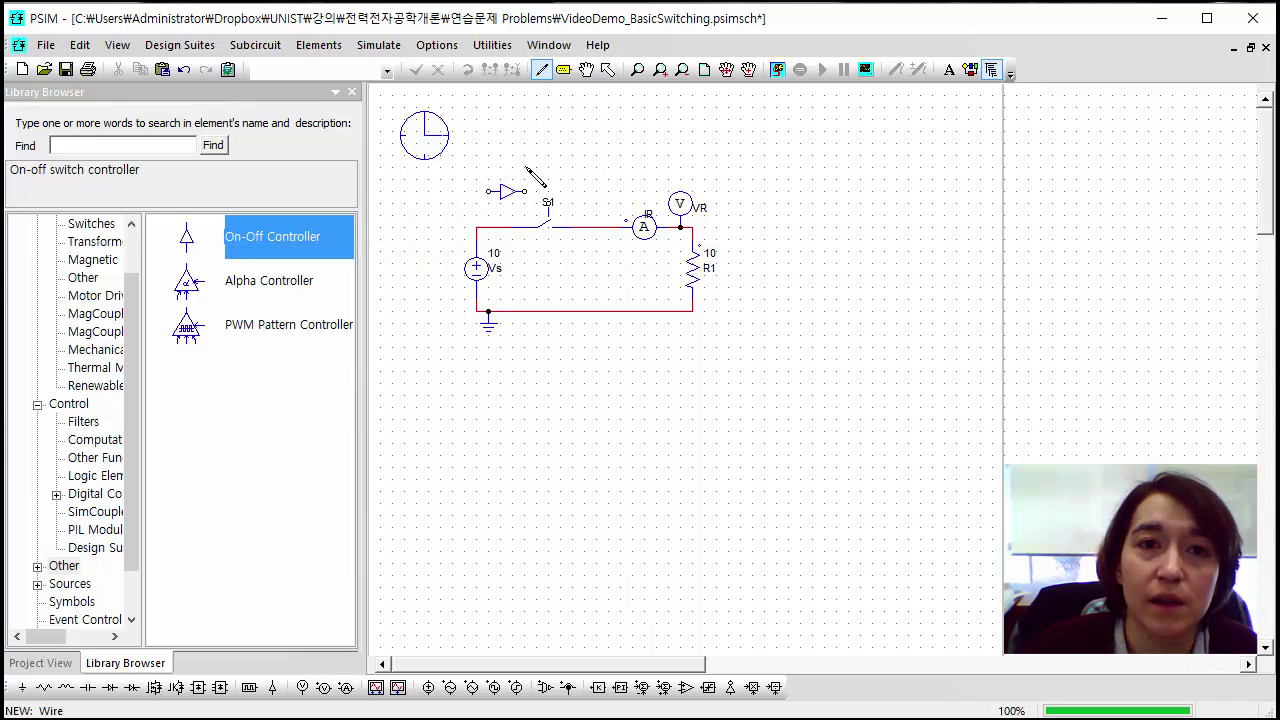
drag(544, 191, 548, 216)
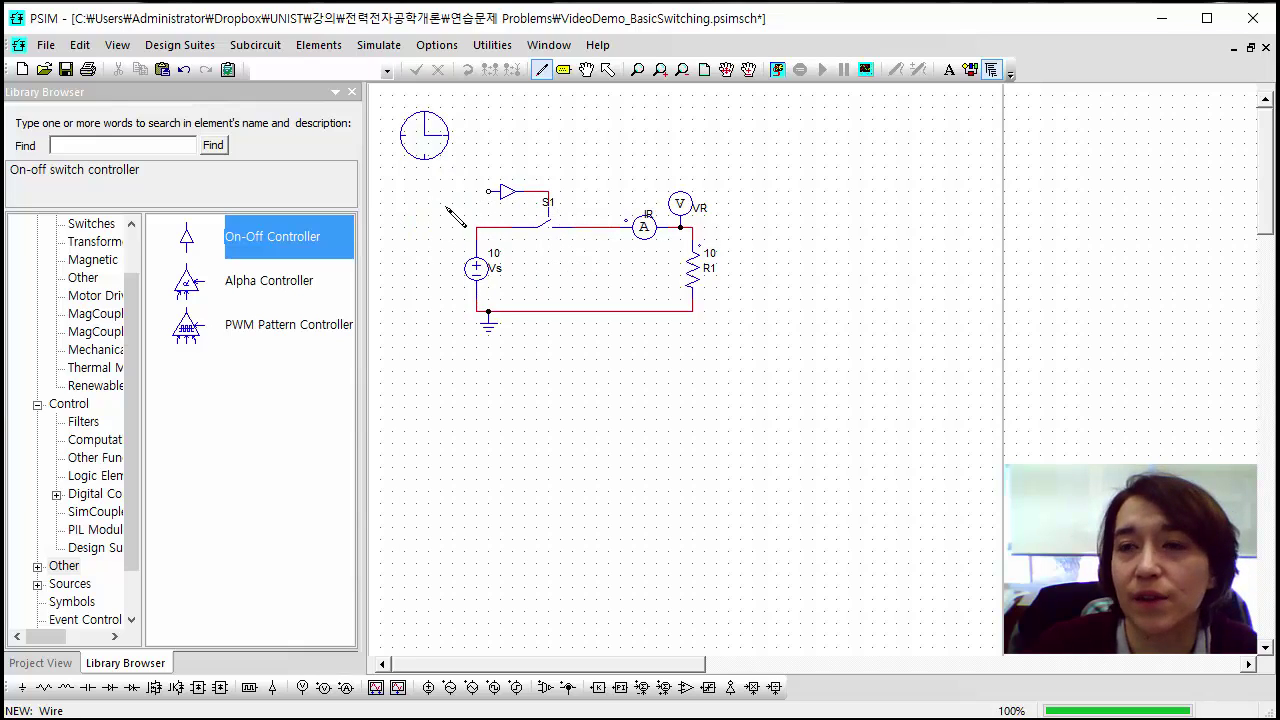
key(Escape)
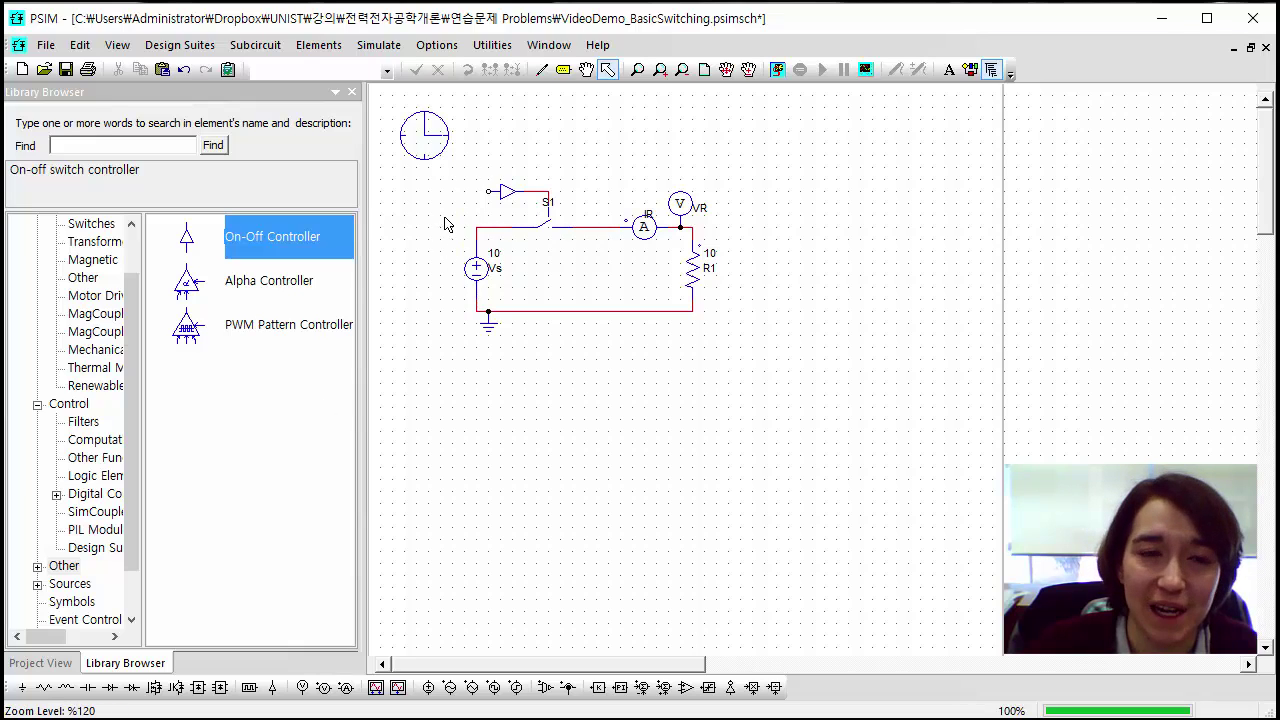
- Place a Square voltage source to the left of the on-off controller, with its upper terminal level with the controller's input
drag(132, 503, 132, 548)
click(66, 533)
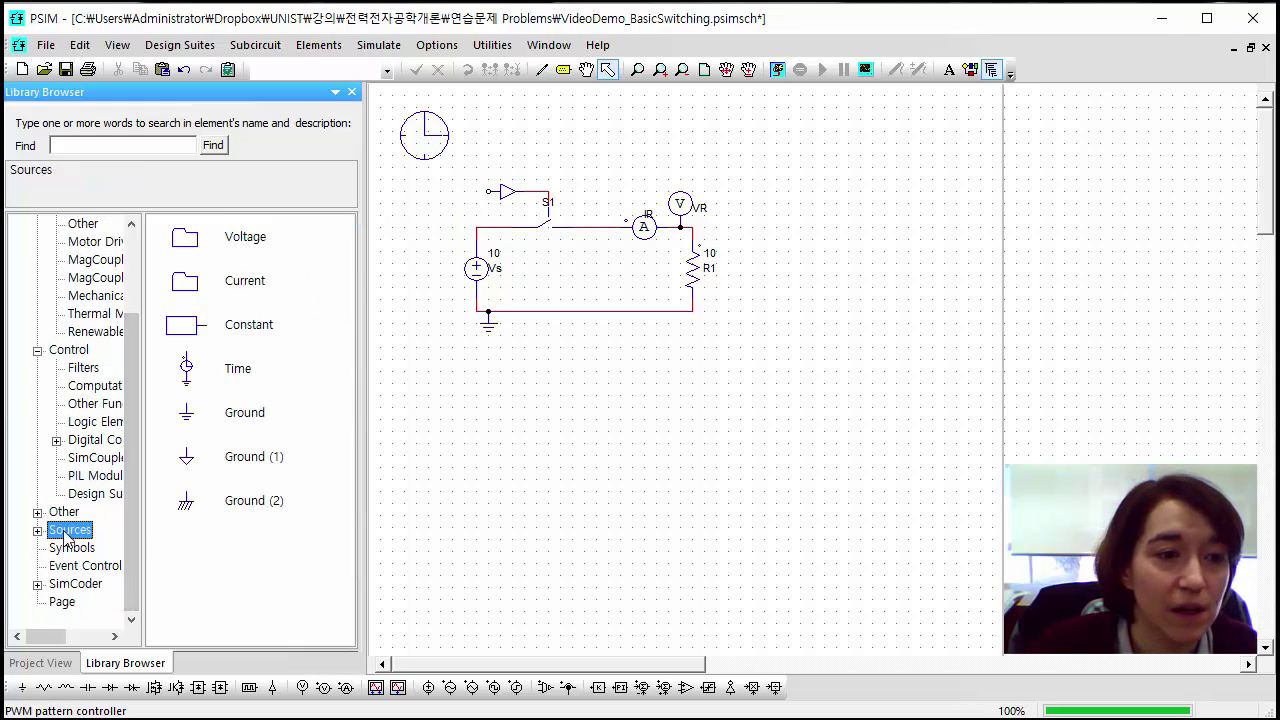
double_click(245, 240)
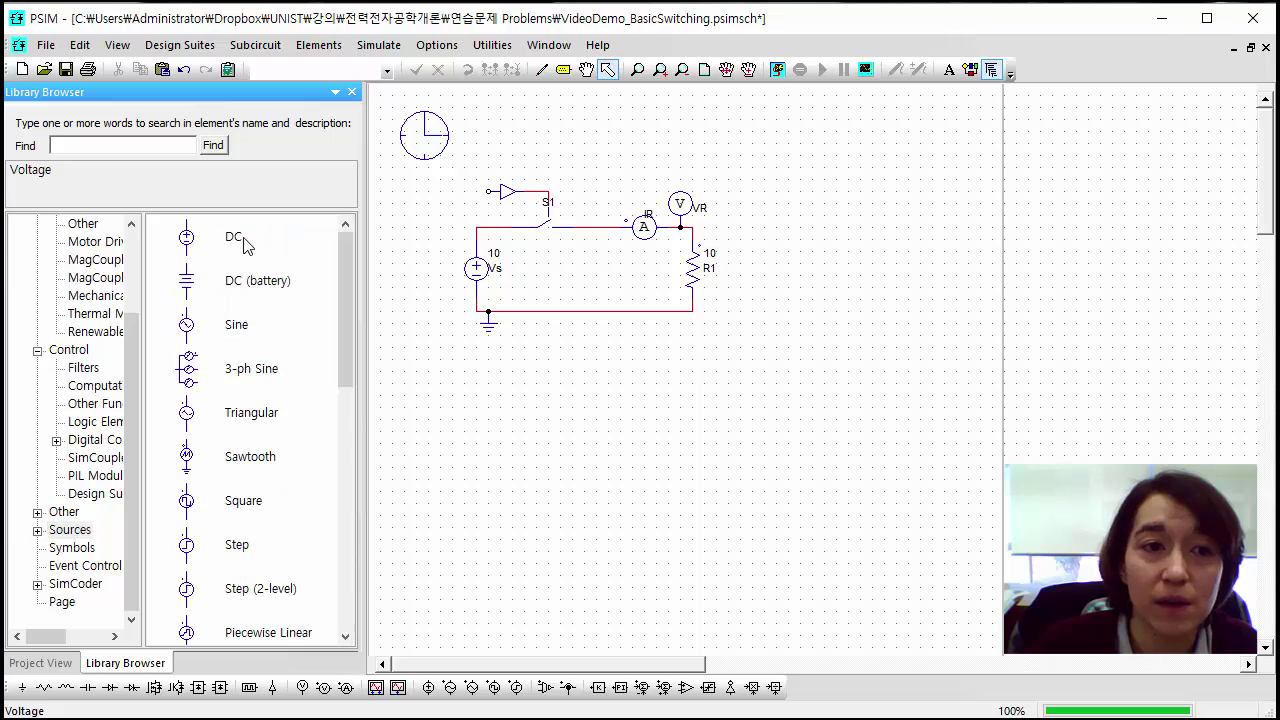
click(187, 510)
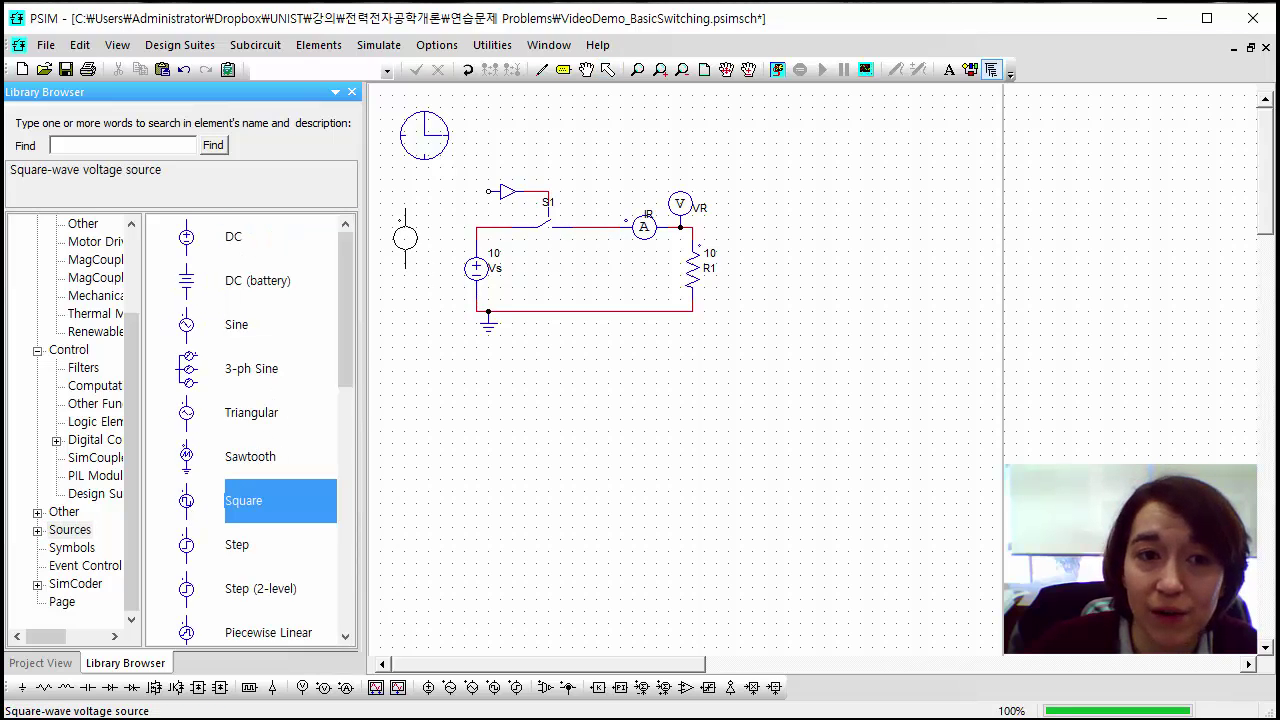
click(441, 221)
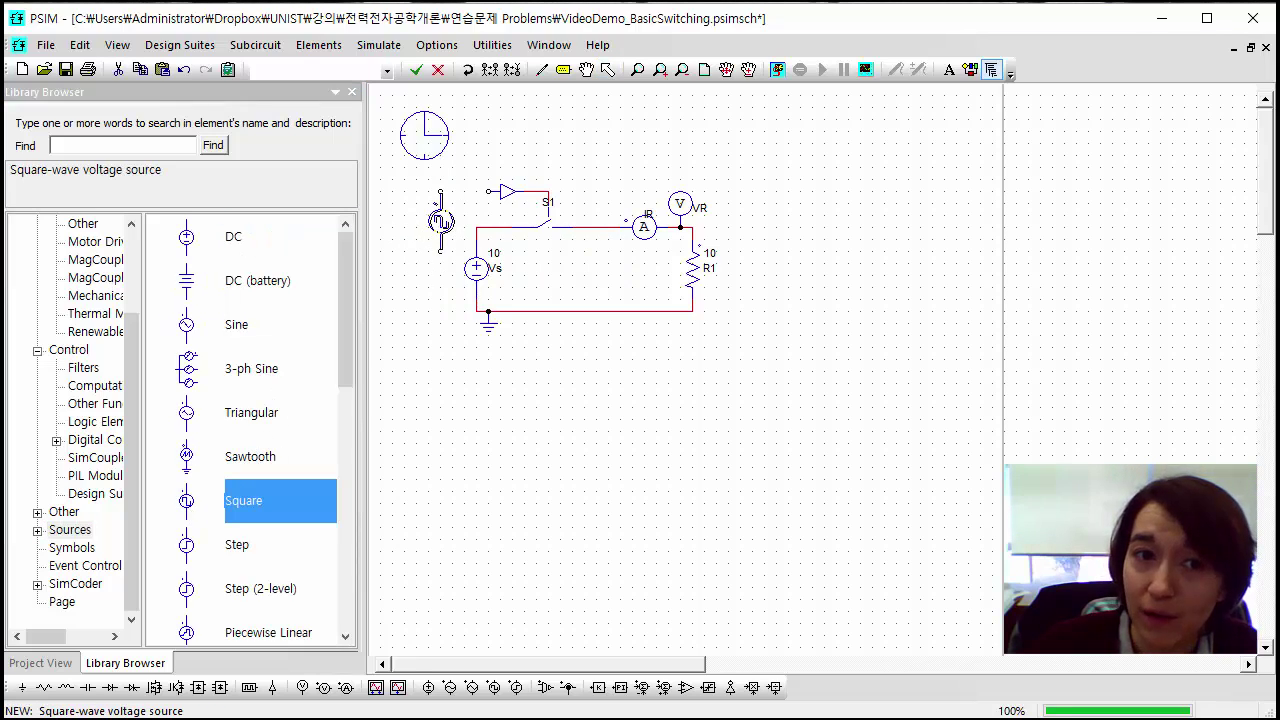
key(Escape)
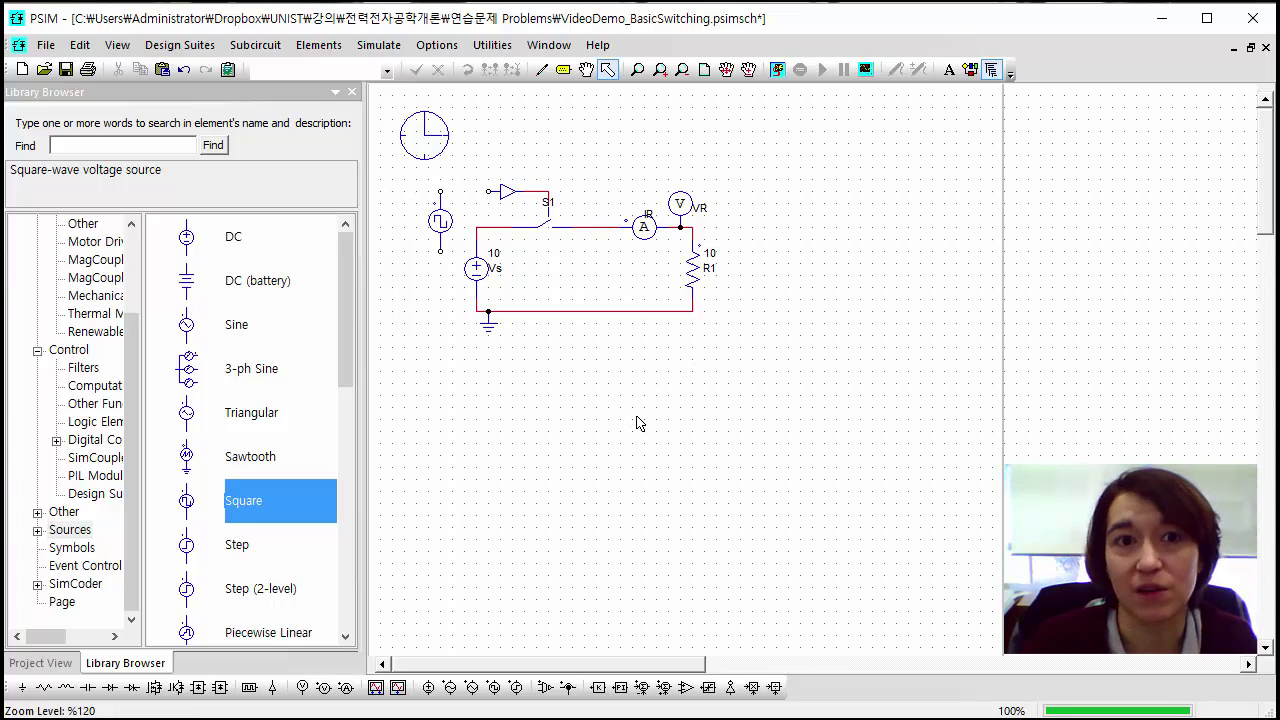
- Wire the square-wave source's upper terminal to the on-off controller's input
click(541, 69)
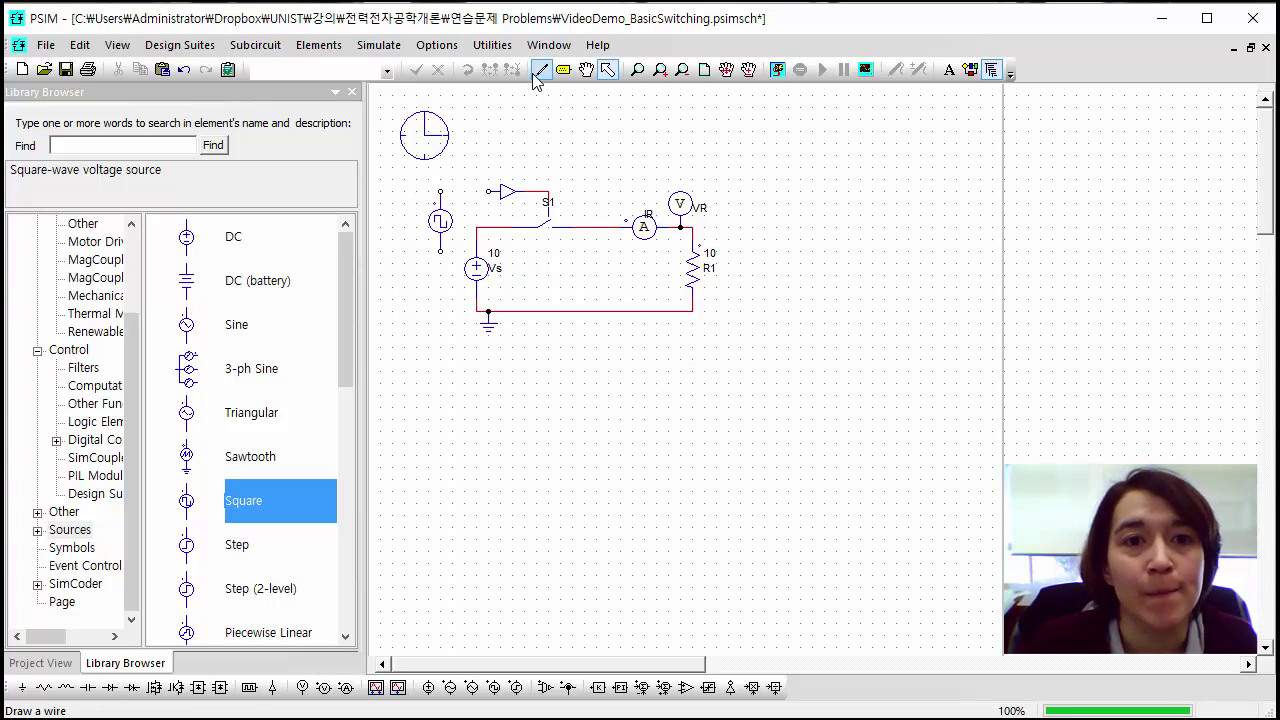
drag(441, 192, 488, 190)
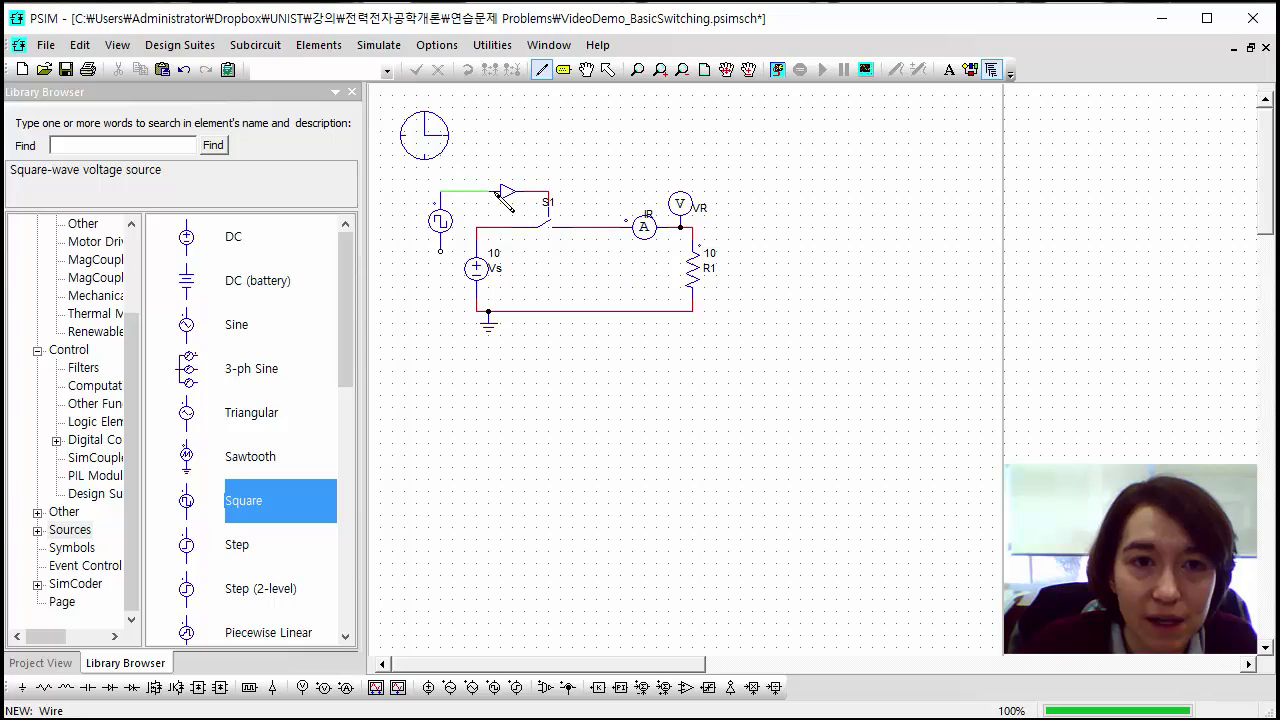
key(Escape)
- Copy the circuit's ground symbol and paste it onto the square-wave source's lower terminal
click(486, 325)
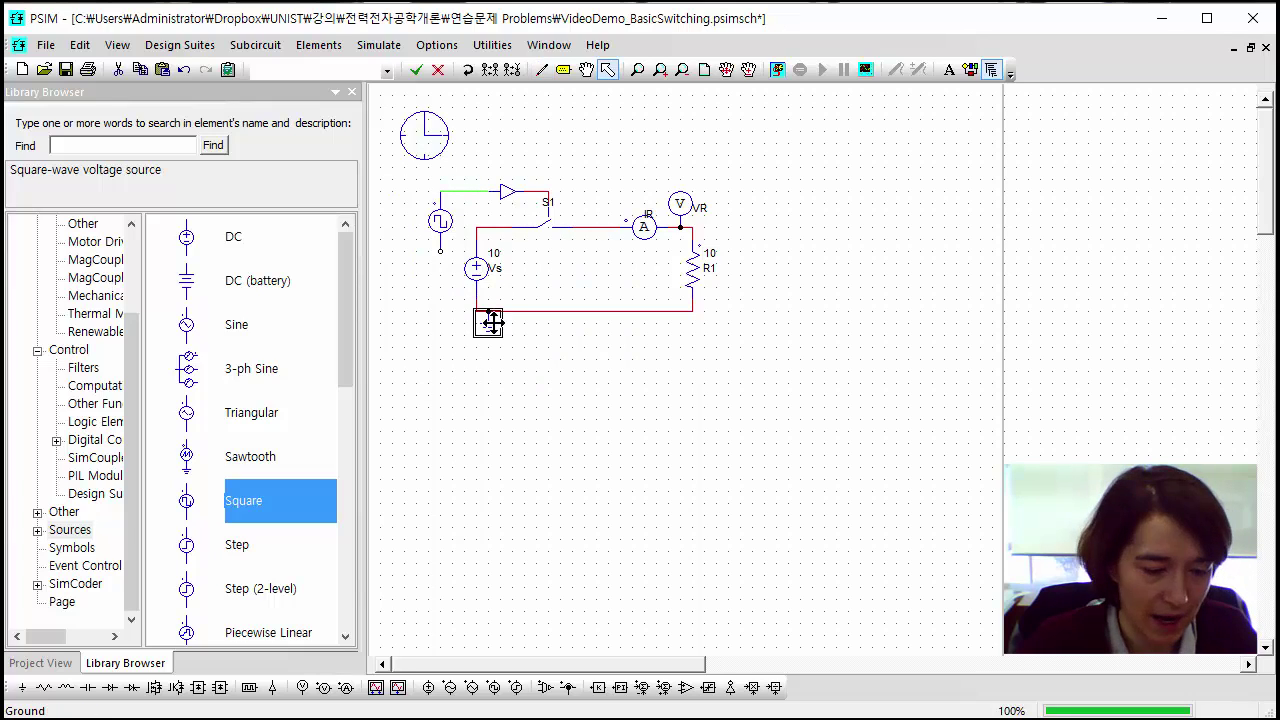
key(ctrl+c)
key(ctrl+v)
click(441, 258)
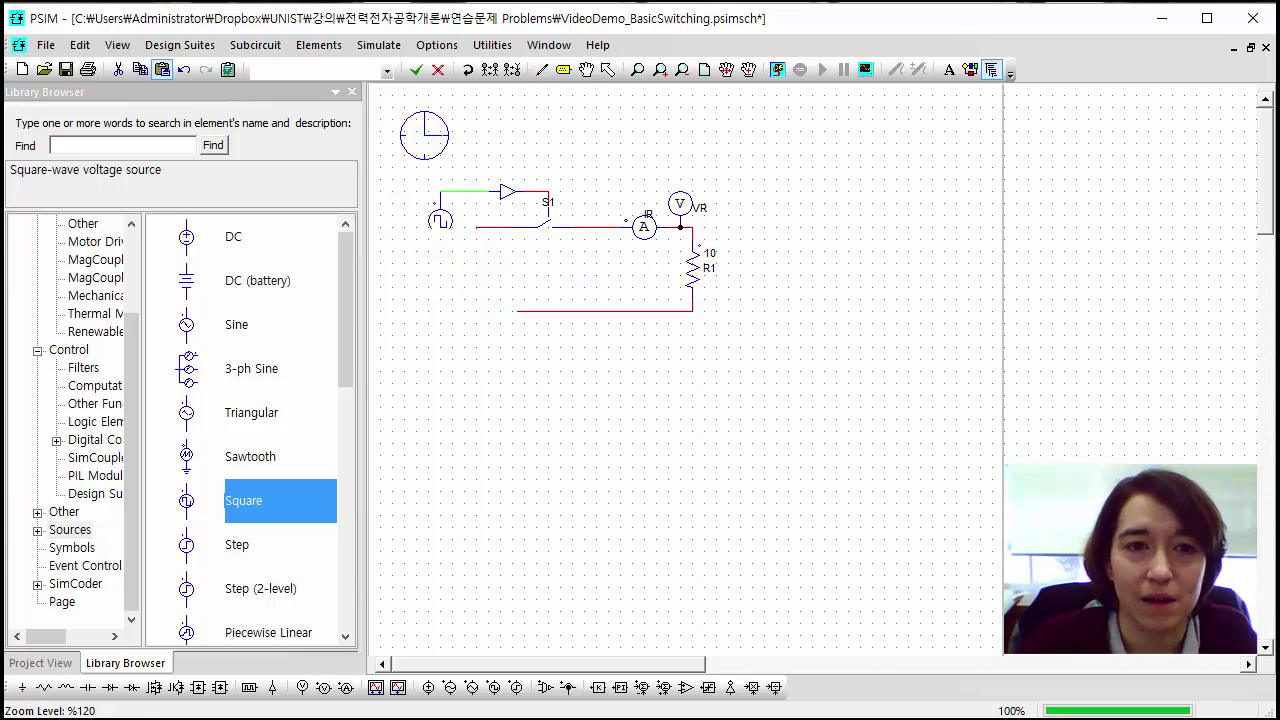
click(537, 480)
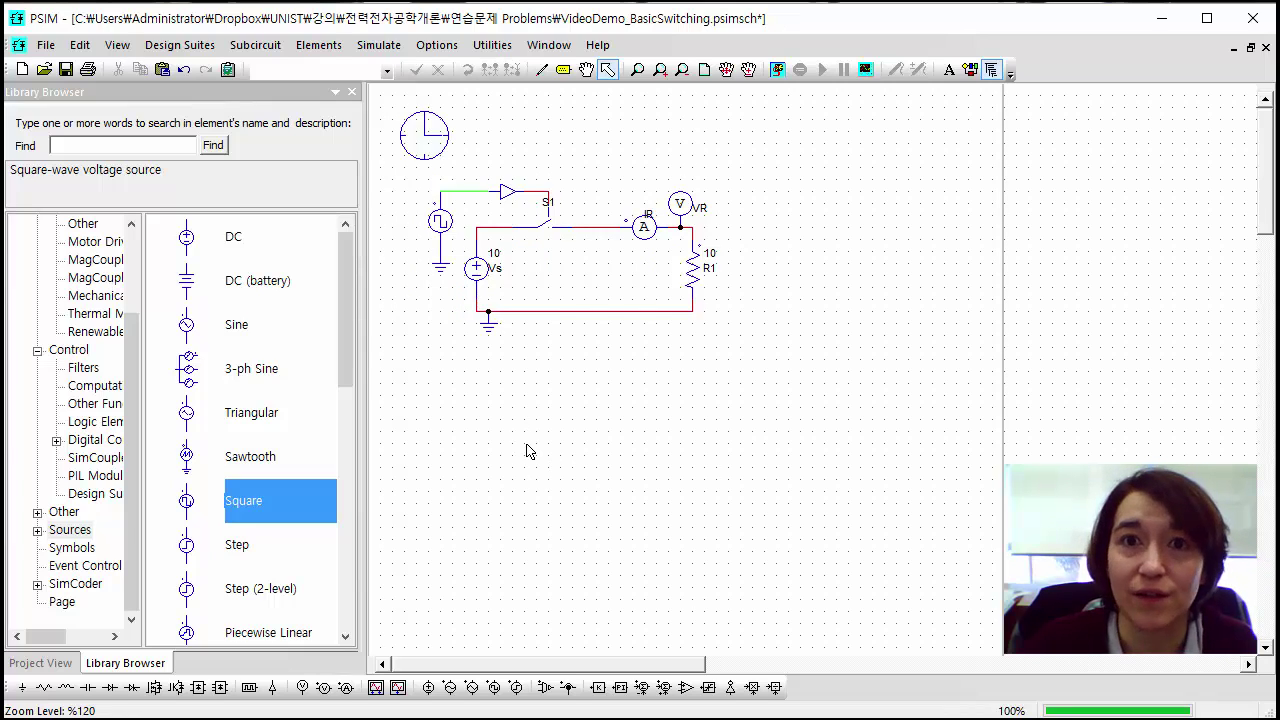
- Rename the square-wave source as Vd and display its name and duty cycle on the schematic
double_click(442, 221)
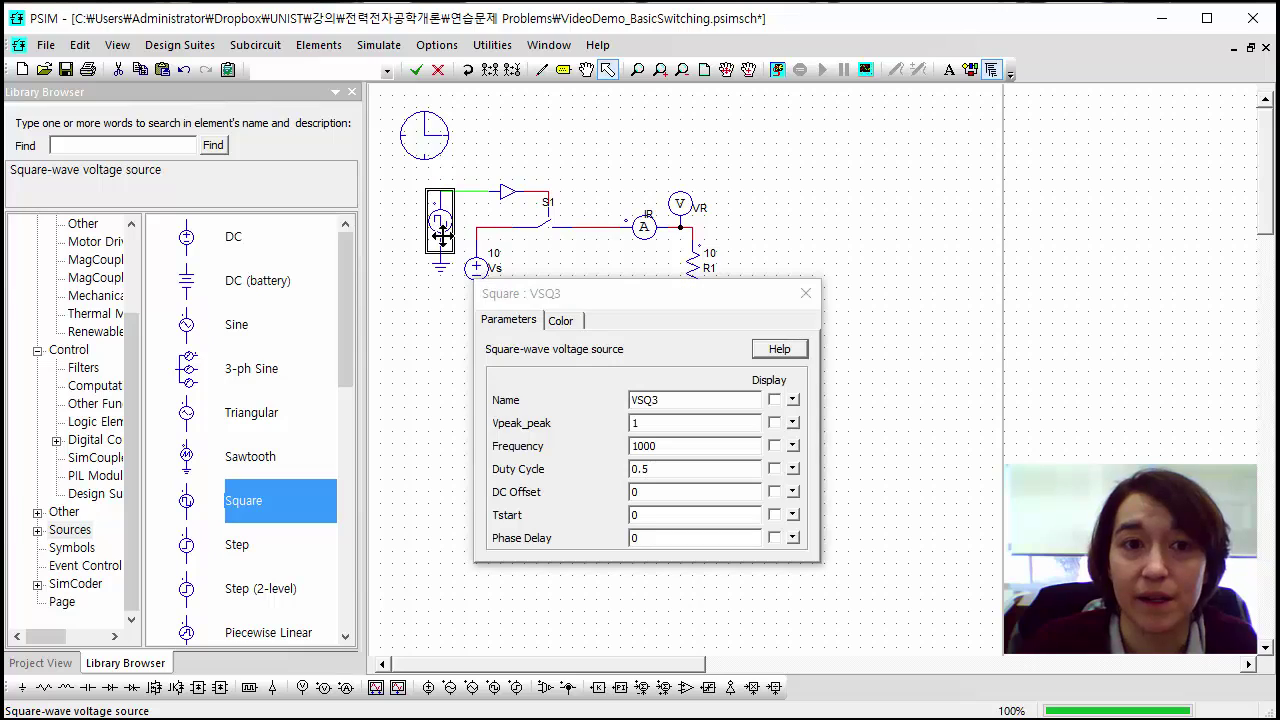
drag(664, 401, 637, 403)
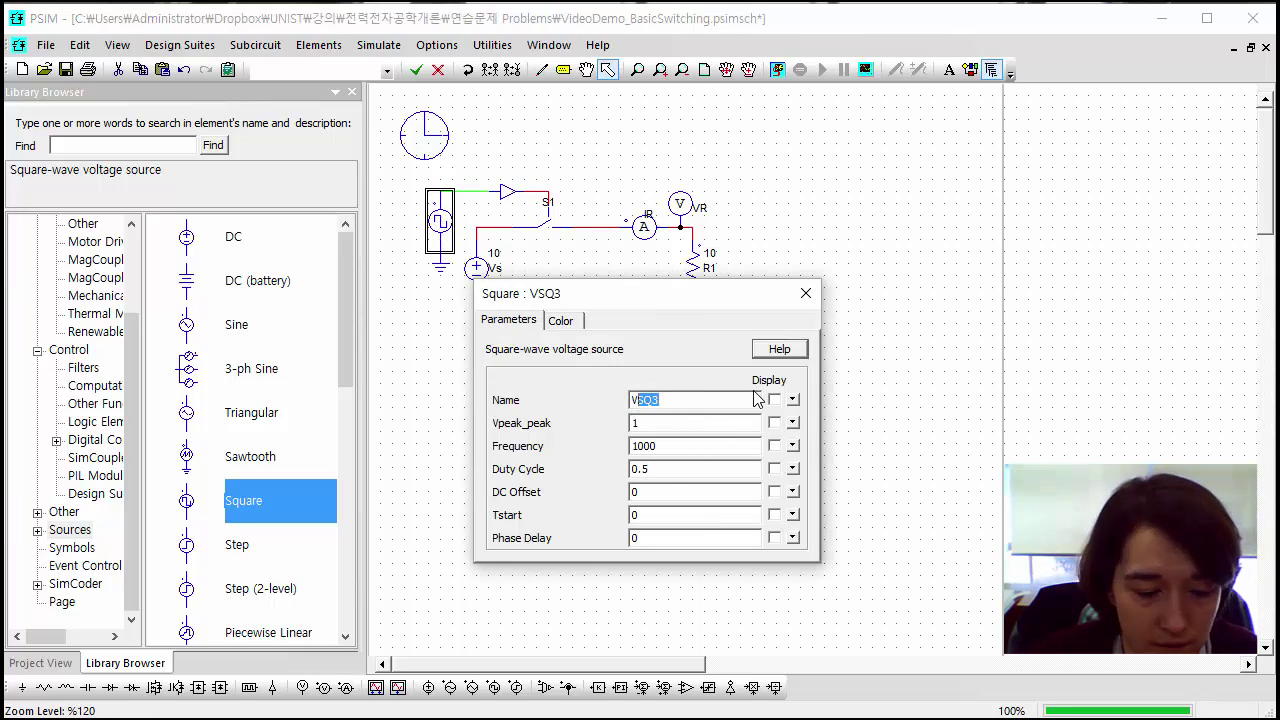
text(d)
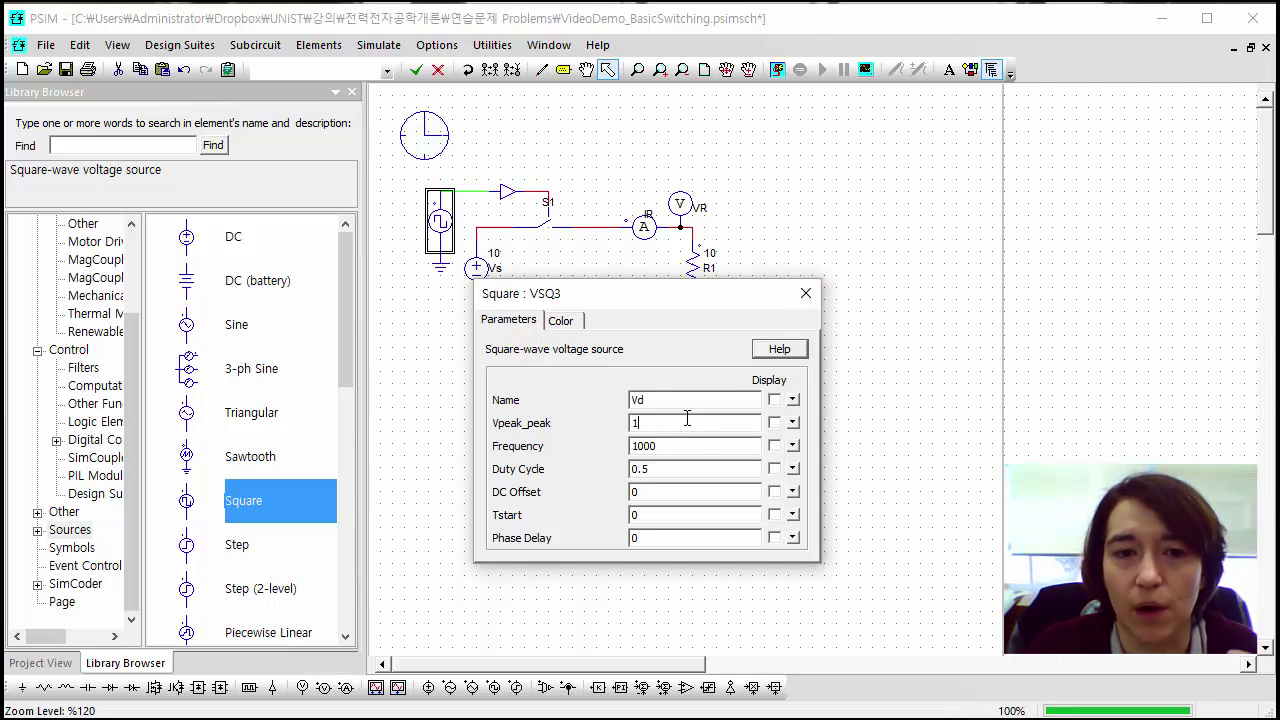
click(661, 491)
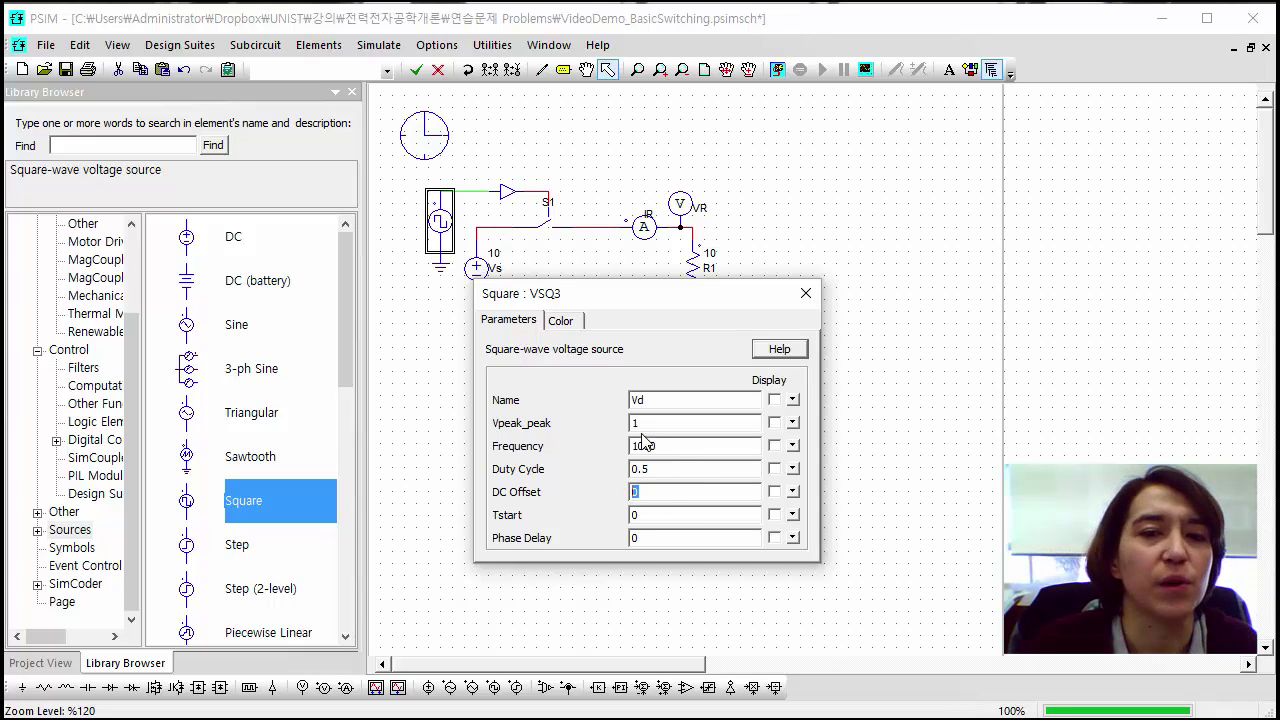
drag(679, 446, 621, 441)
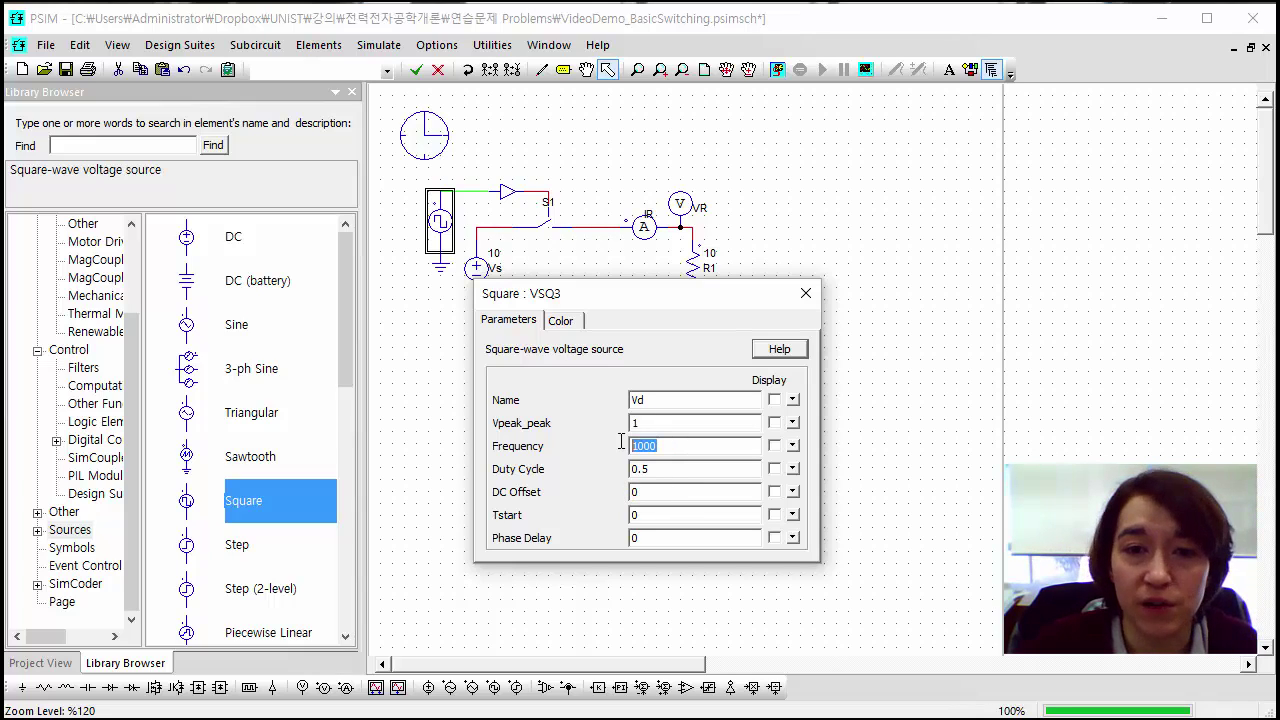
click(677, 446)
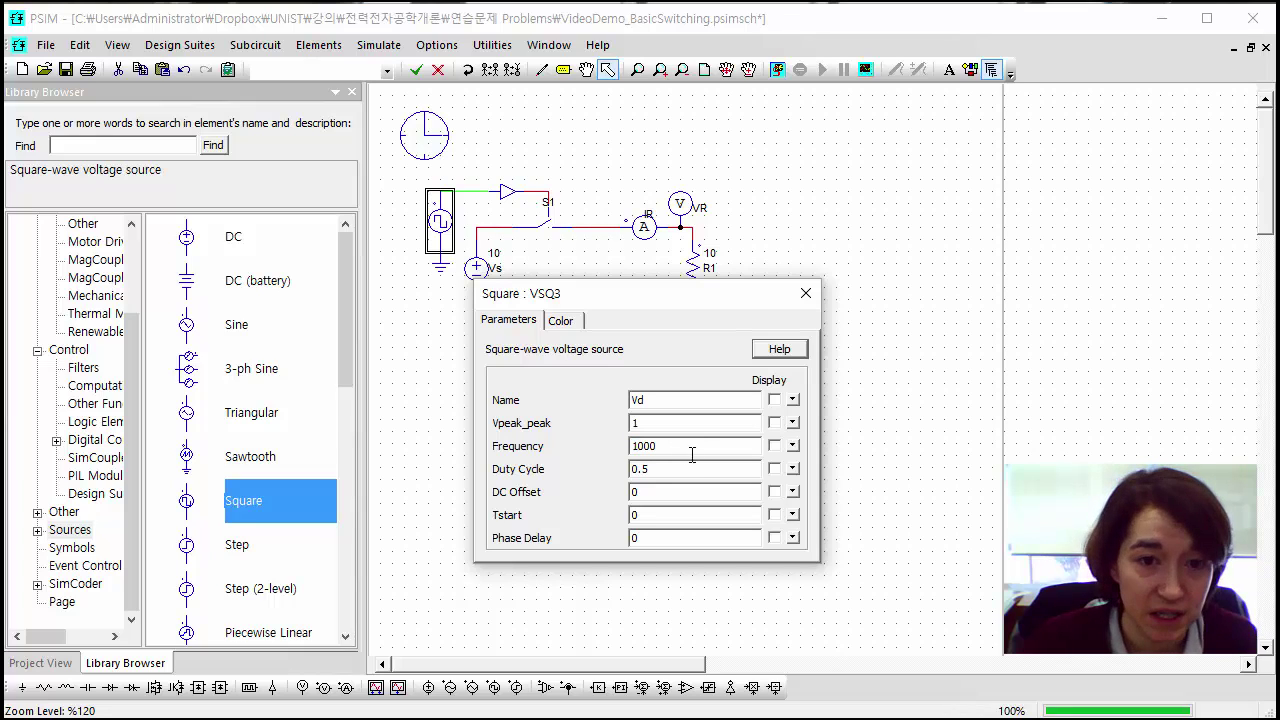
drag(668, 464, 631, 450)
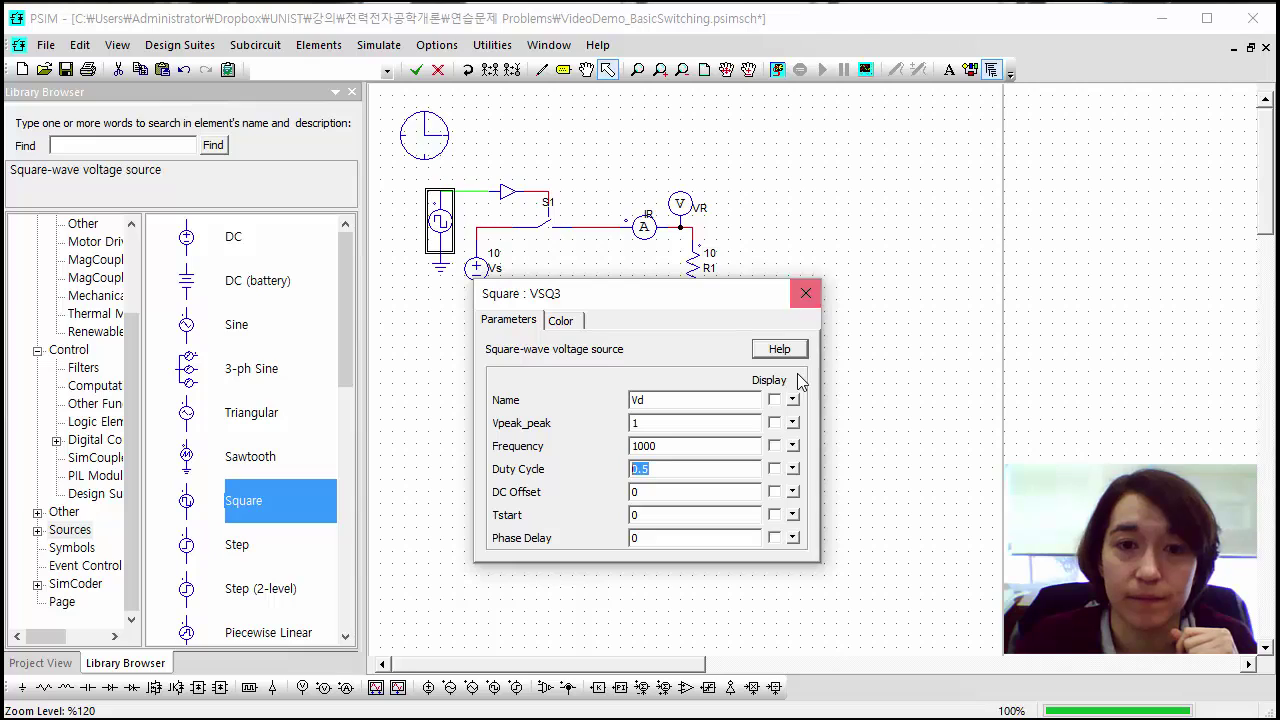
click(775, 399)
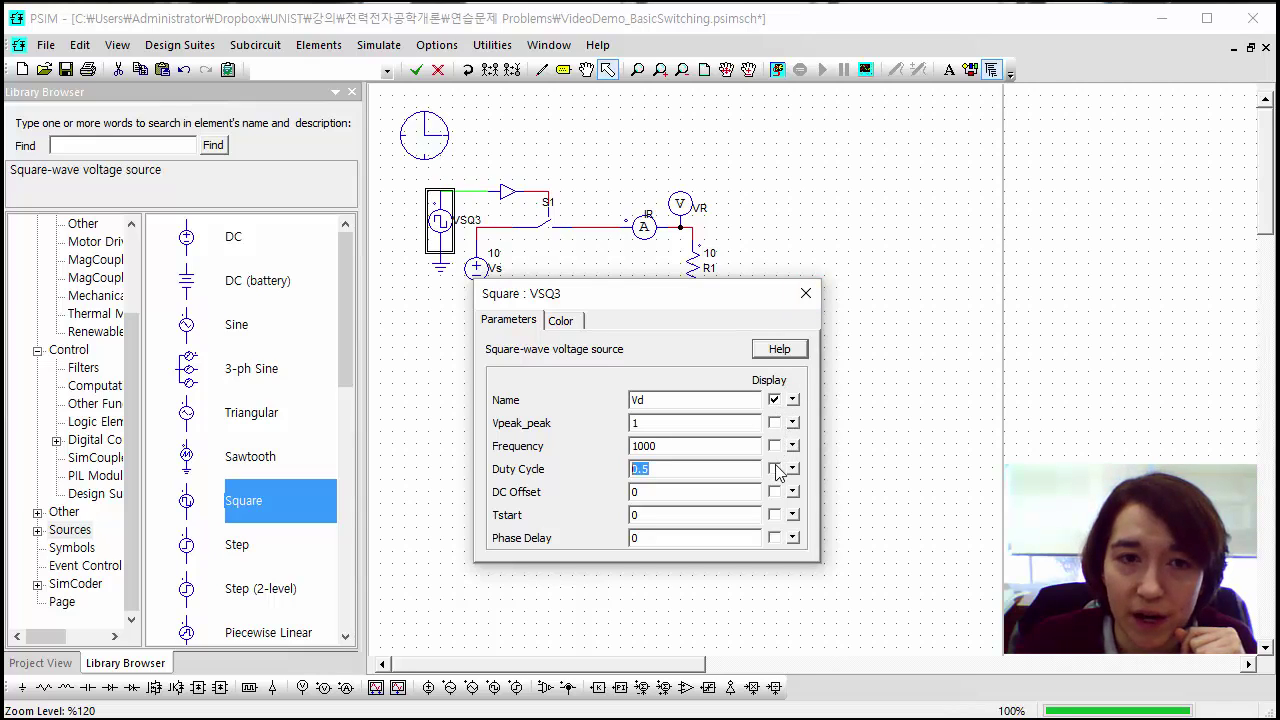
click(775, 468)
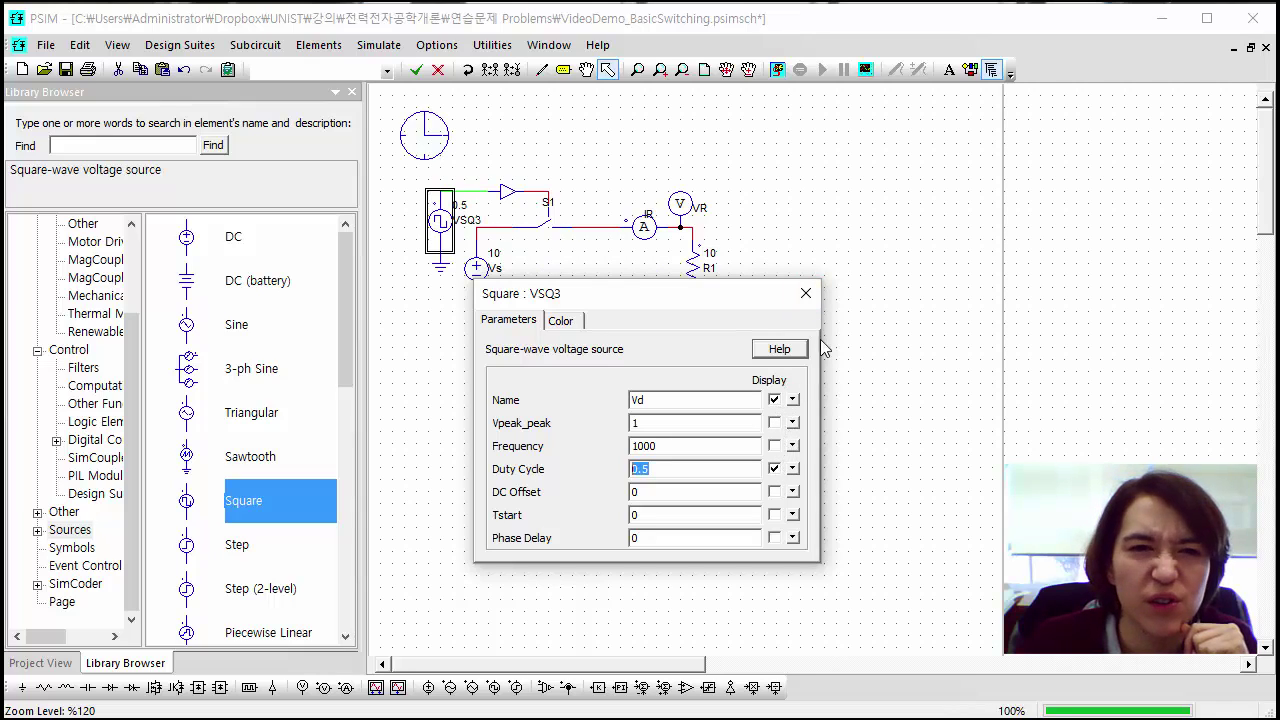
click(806, 293)
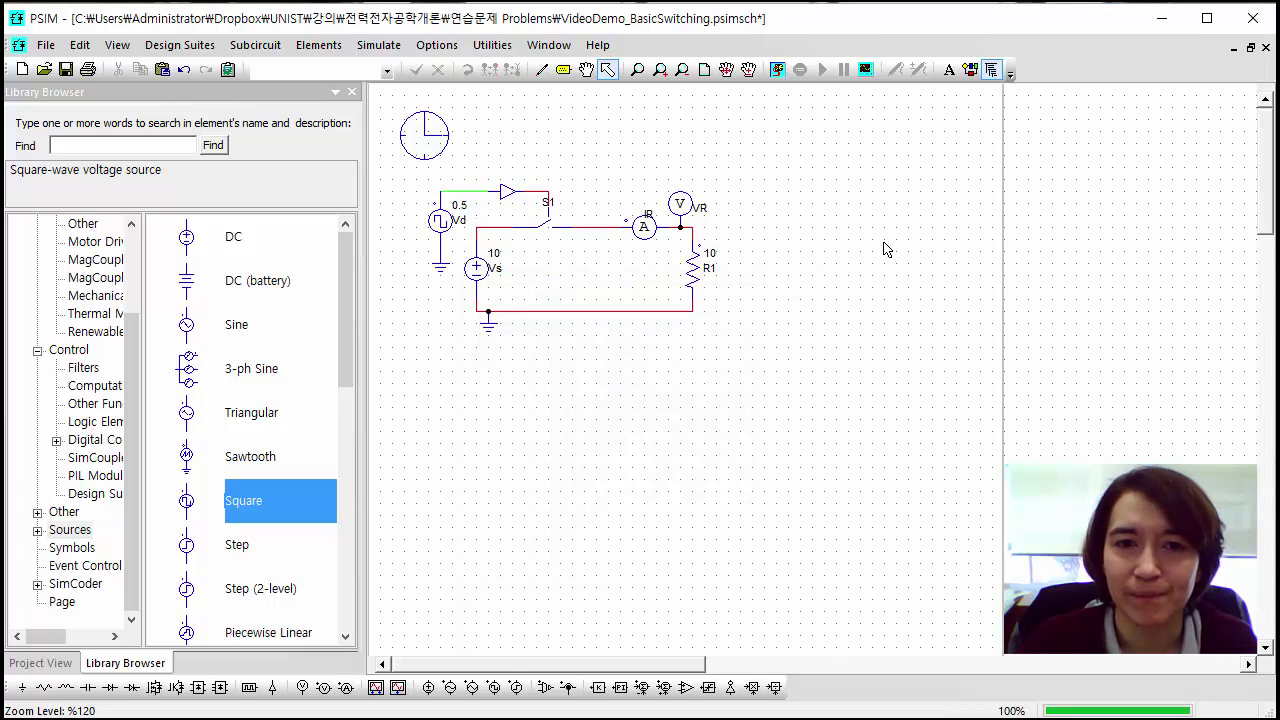
- Check the time step and total time in the simulation control settings and run the simulation
double_click(428, 153)
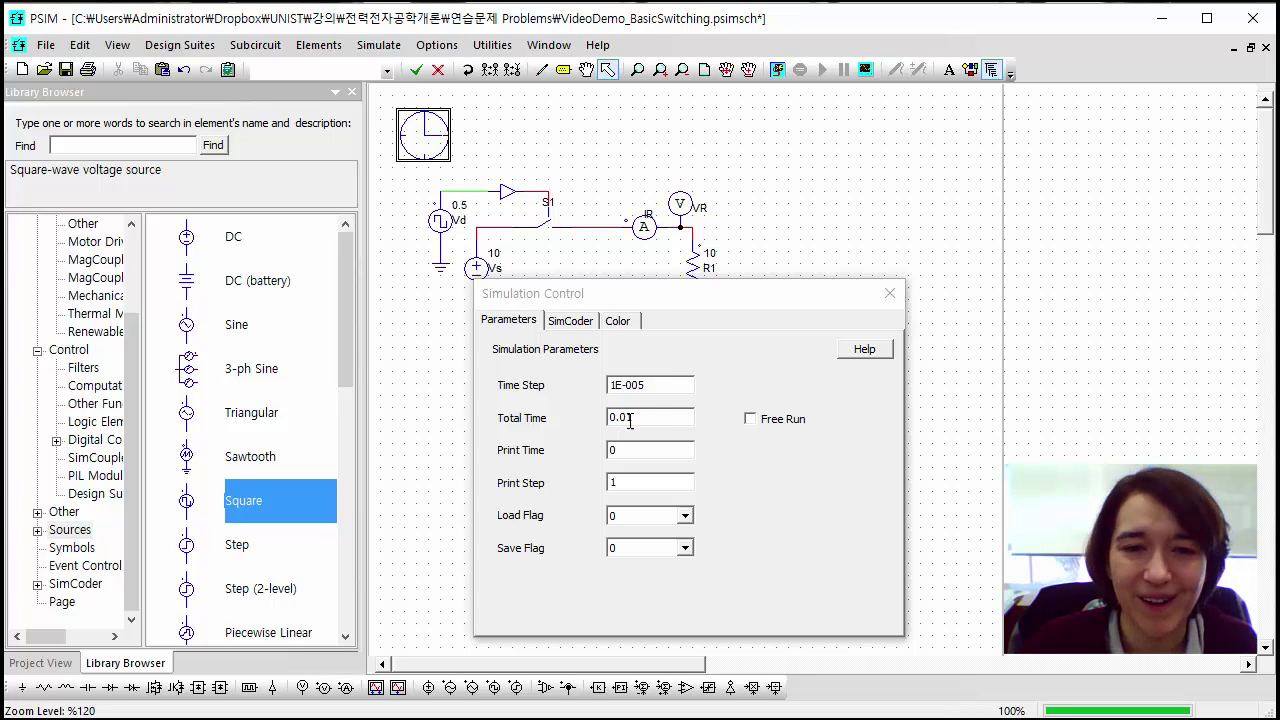
click(886, 293)
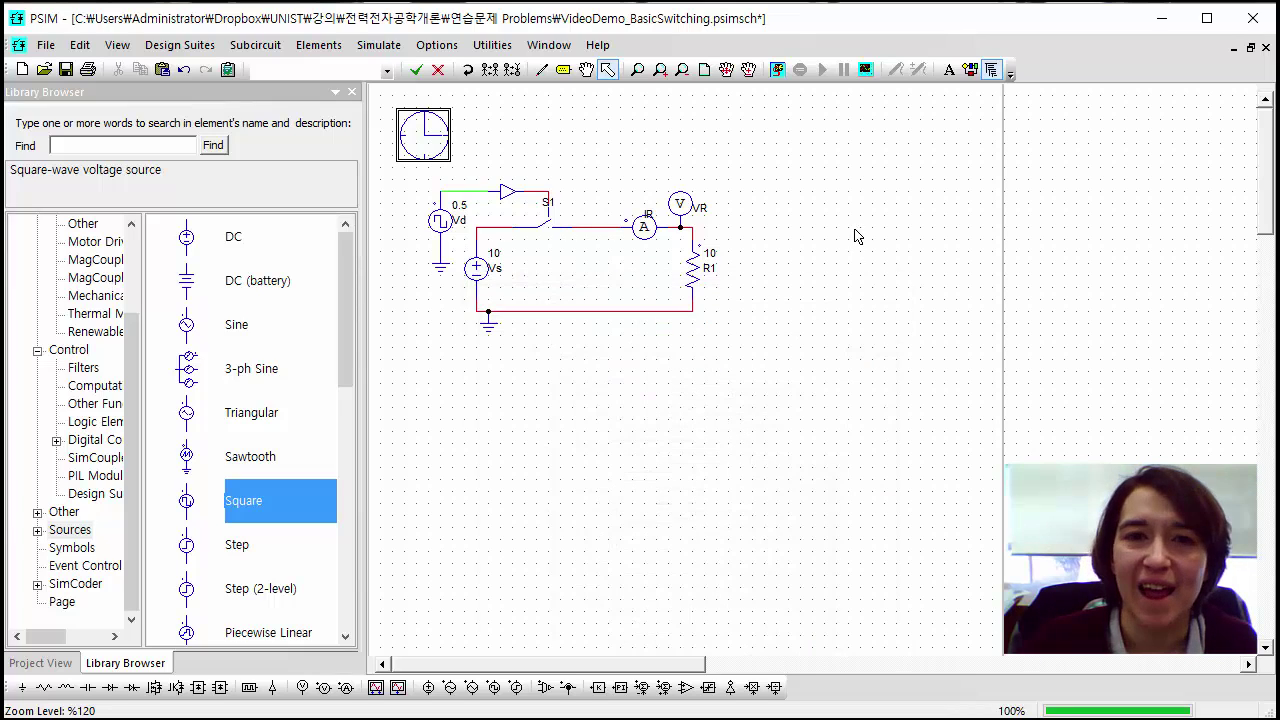
click(820, 163)
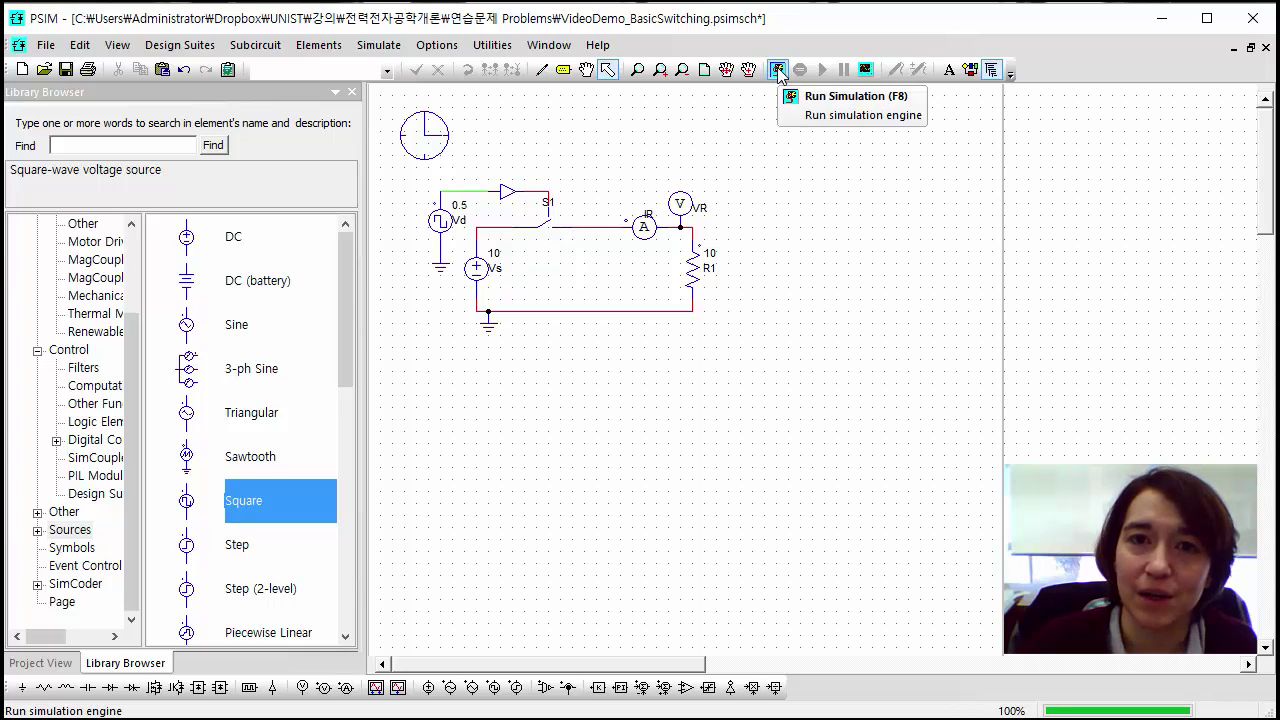
click(778, 70)
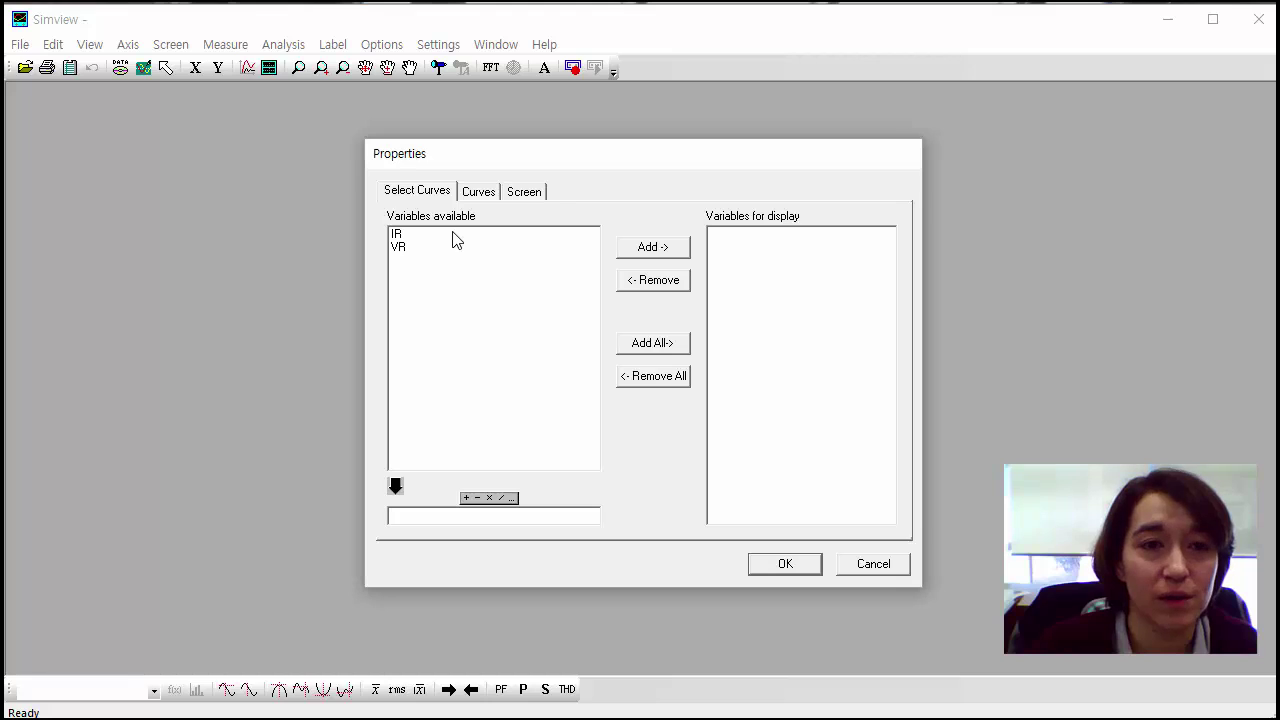
- Plot the variables IR and VR together in Simview and maximize the graph window
click(453, 234)
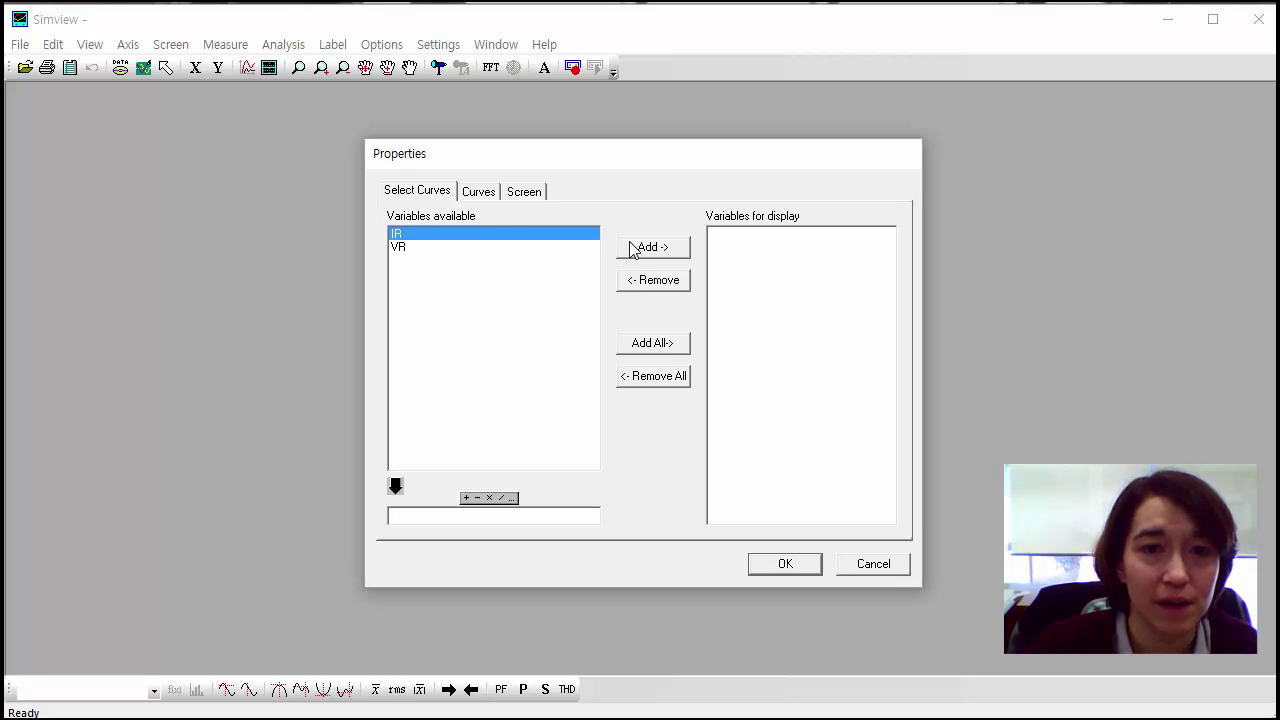
shift+click(508, 258)
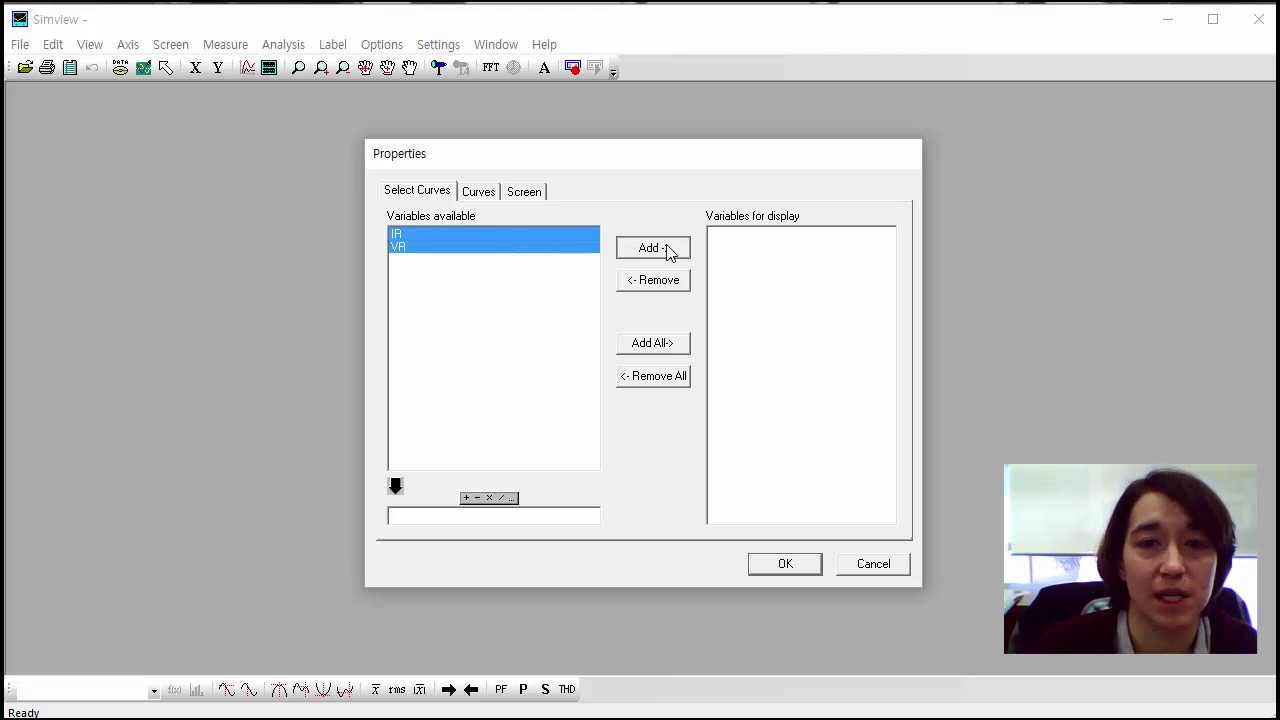
click(668, 249)
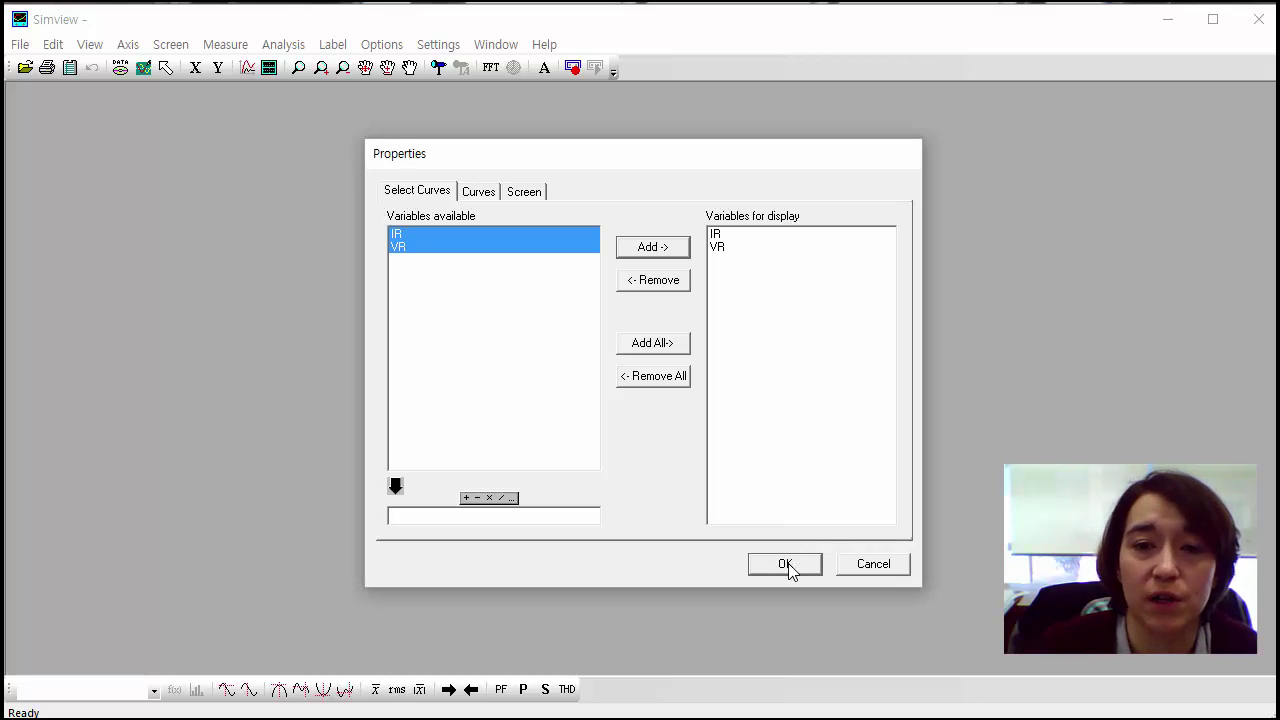
click(786, 565)
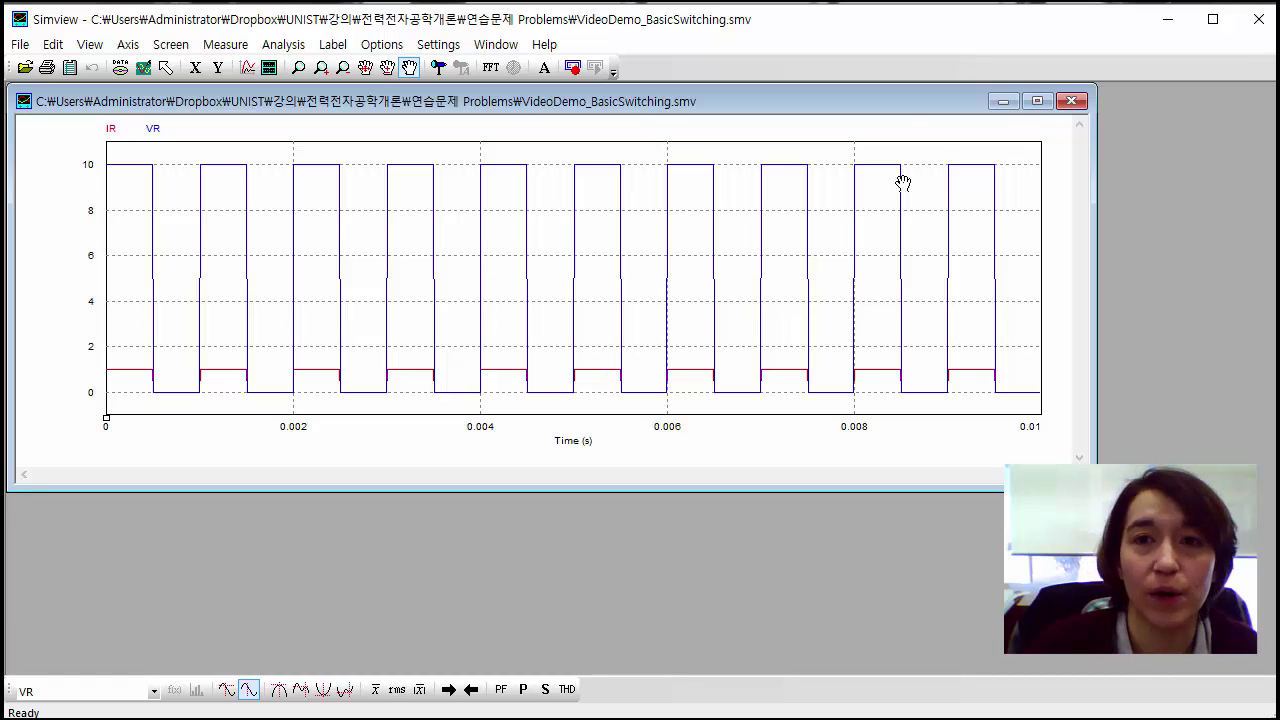
click(1037, 101)
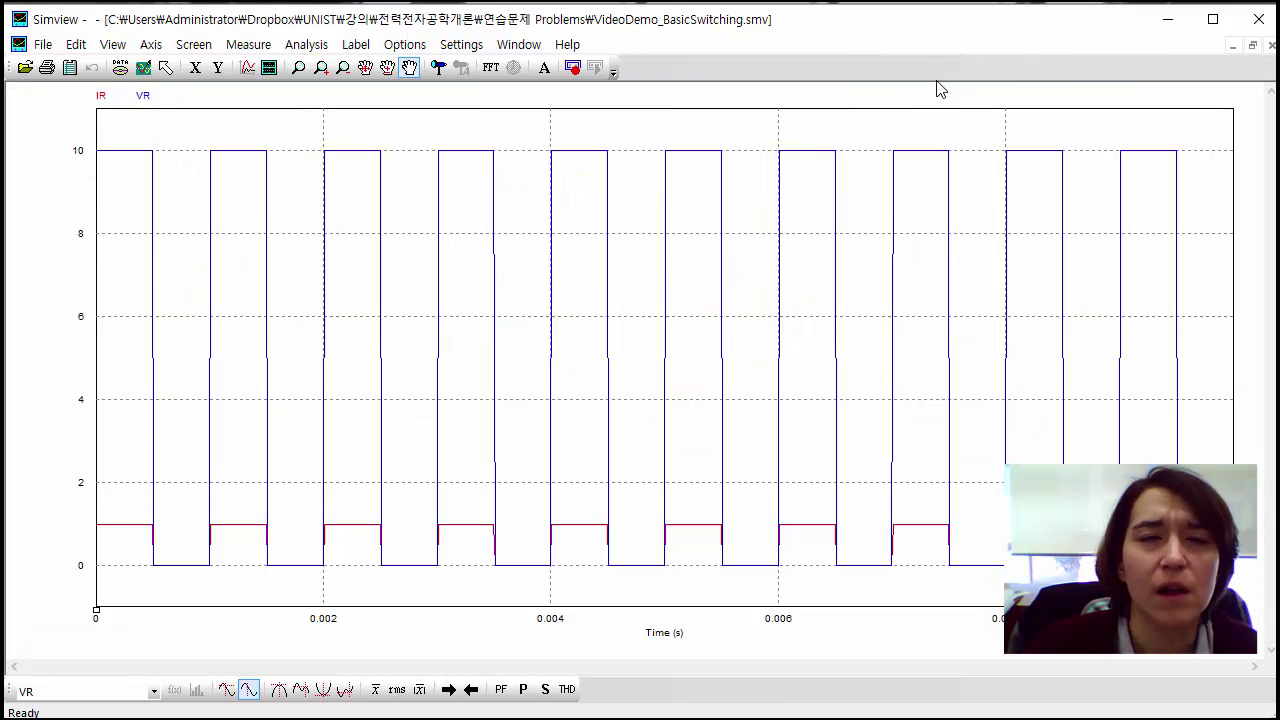
- Return to the PSIM schematic and place a copy of the VR voltage probe on switch S1's gate node
click(1169, 31)
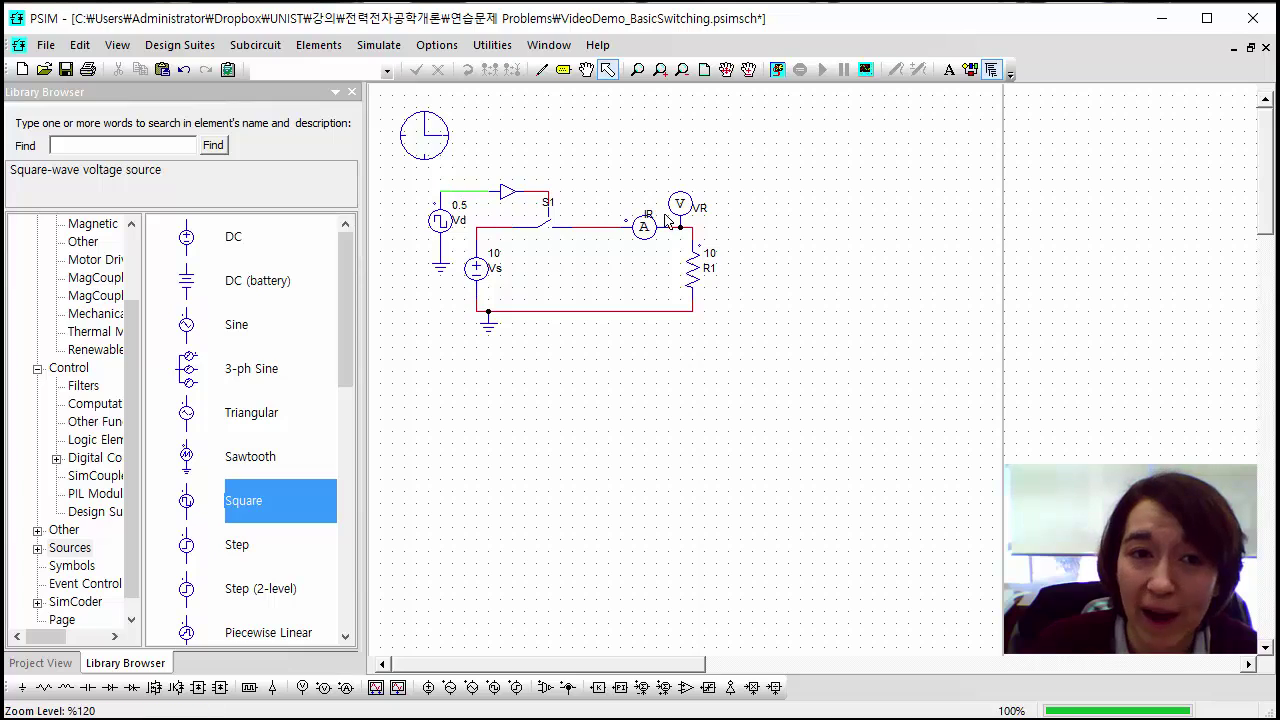
click(694, 203)
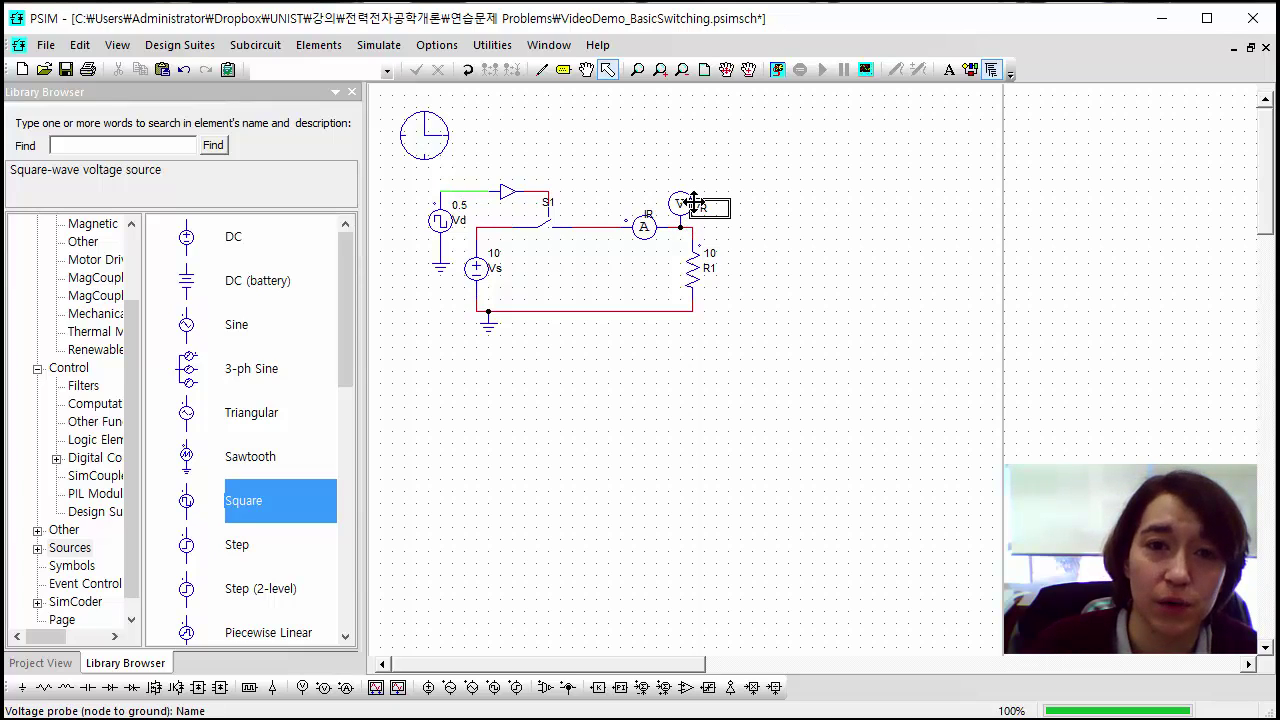
click(692, 205)
key(ctrl+c)
key(ctrl+v)
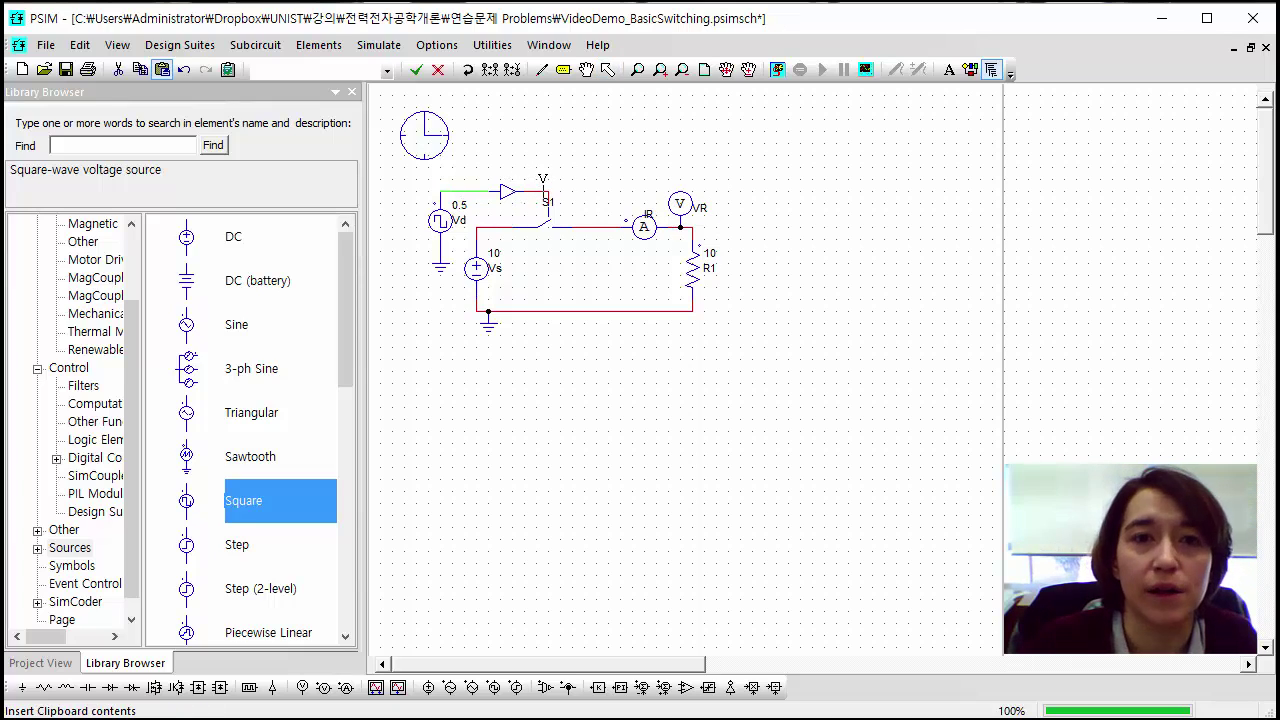
click(597, 166)
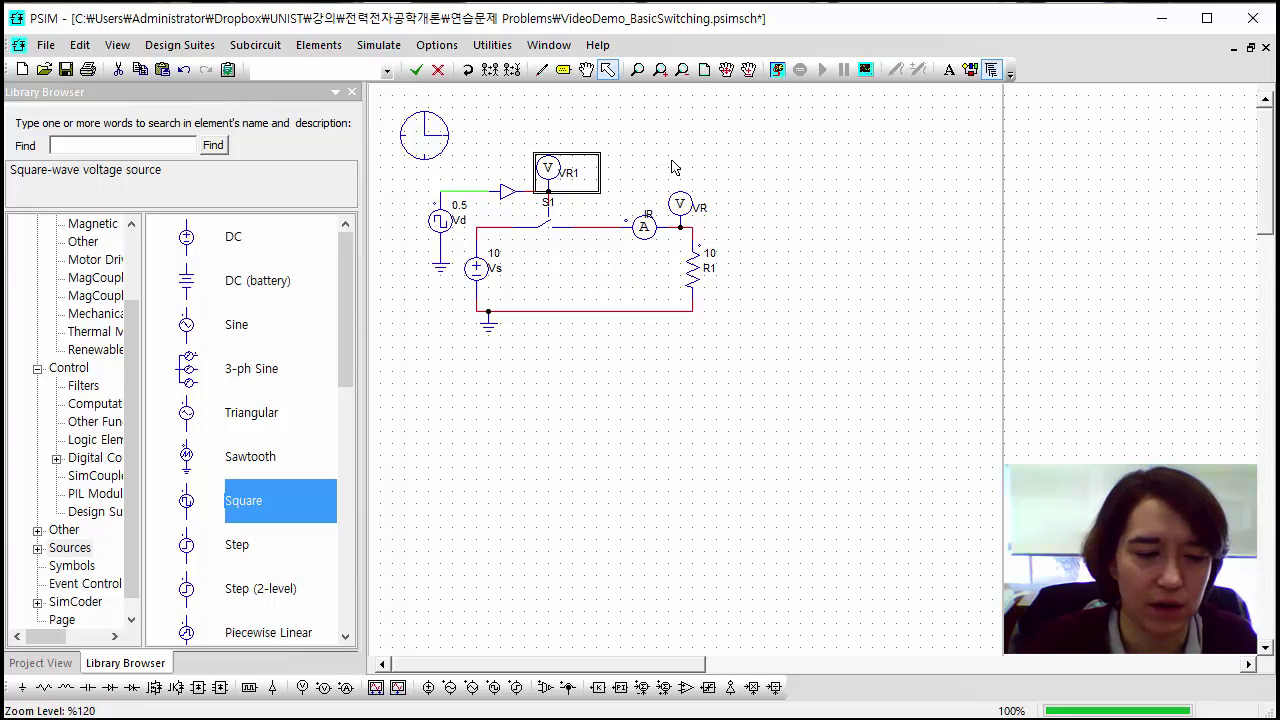
- Rename the voltage probe on the switch's gate node as S1
double_click(549, 171)
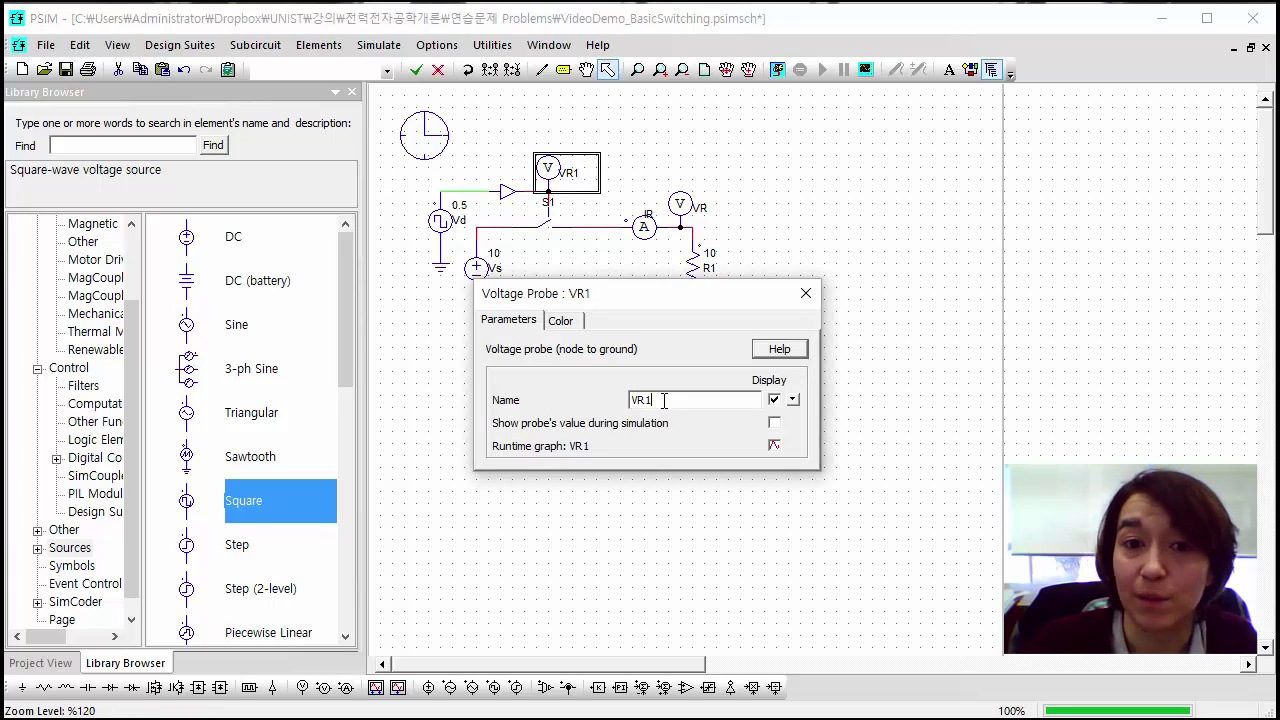
key(BackSpace)
key(BackSpace)
text(s)
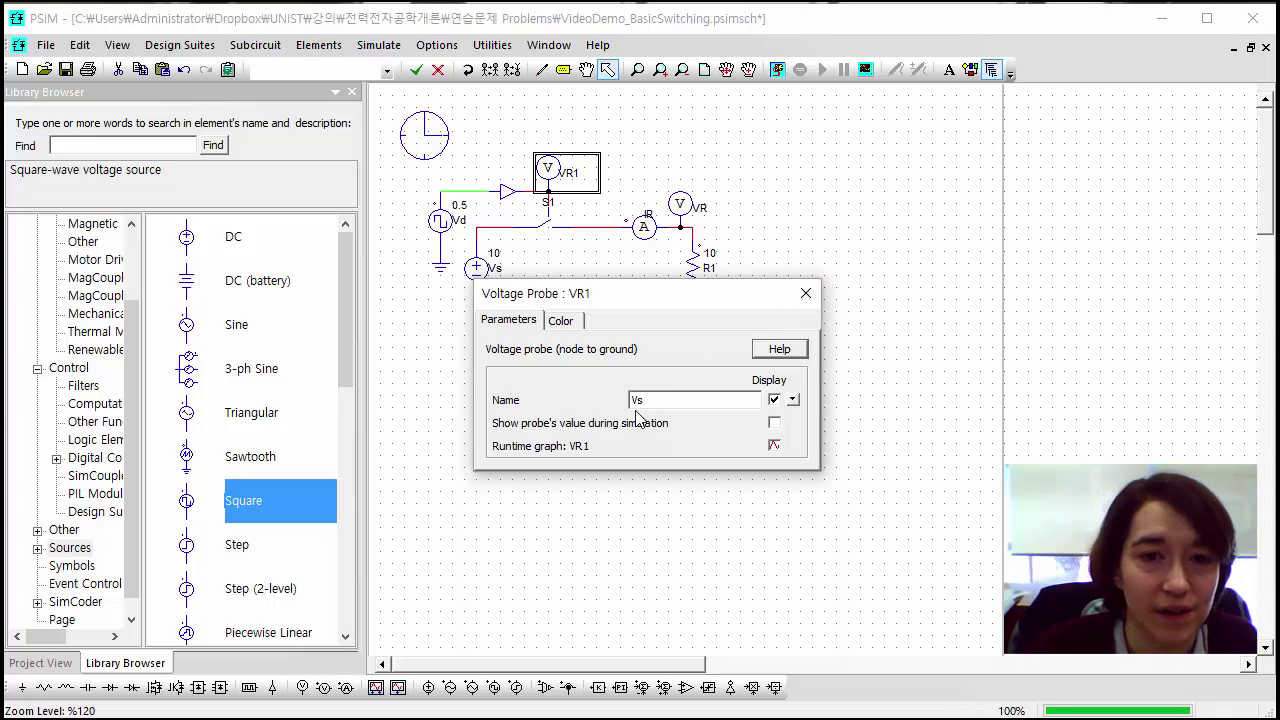
drag(646, 400, 599, 400)
text(S1)
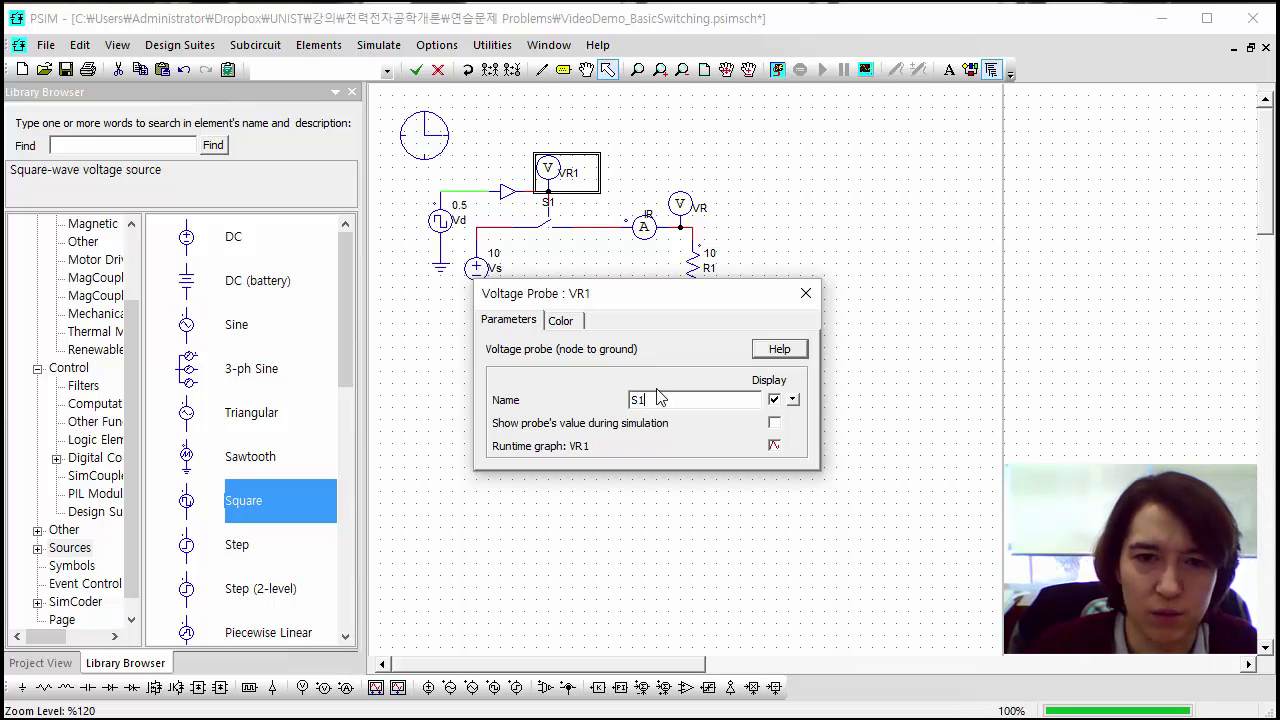
click(805, 295)
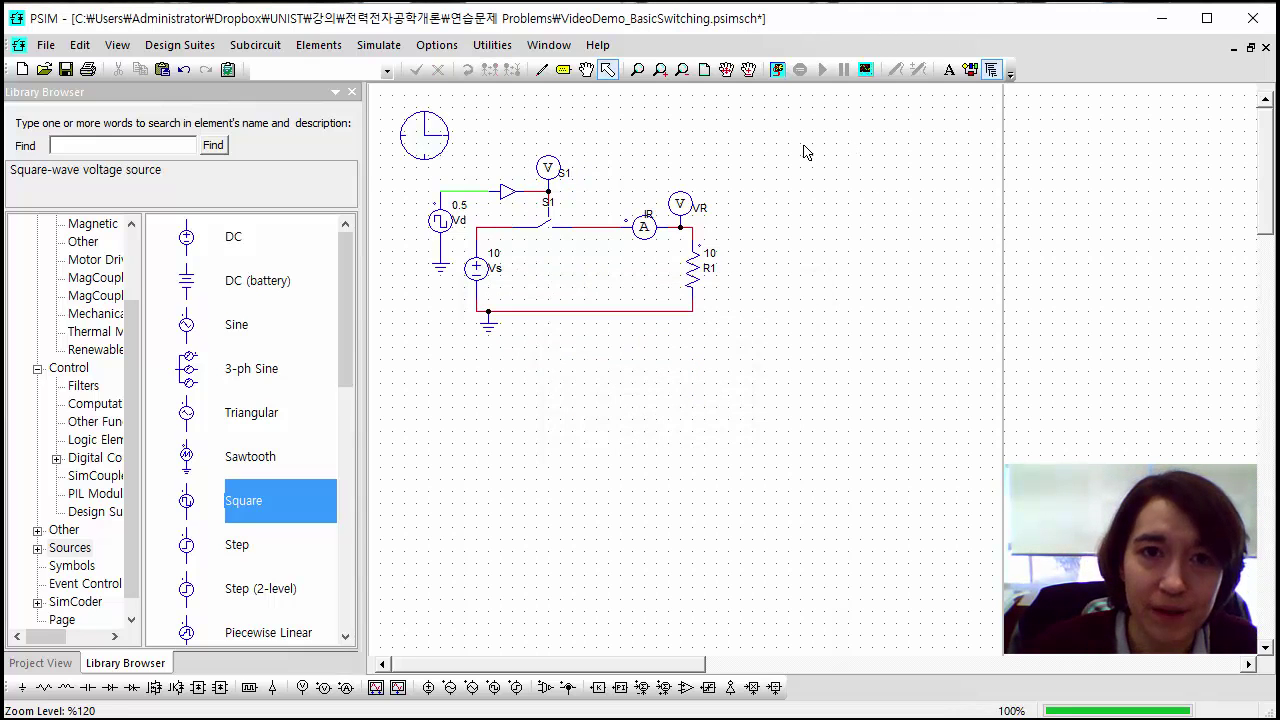
- Rerun the simulation and plot the variable S1 in a new graph screen below the IR and VR curves
click(776, 69)
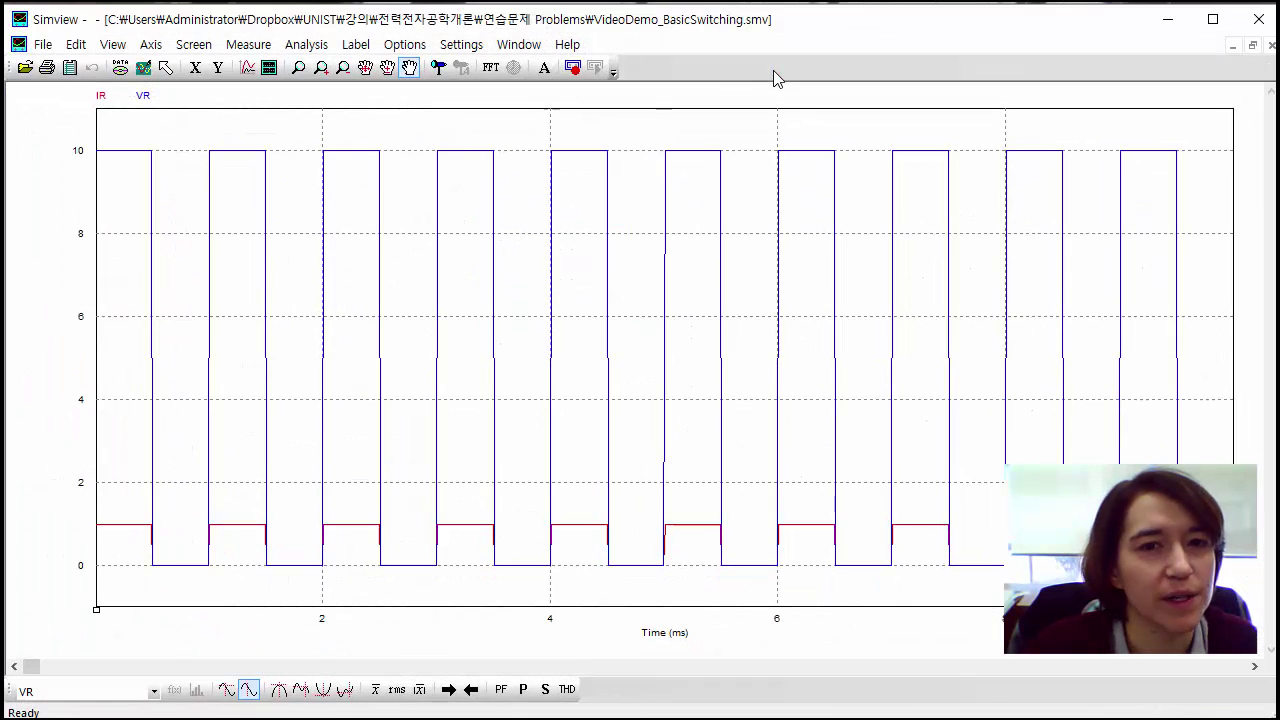
click(269, 67)
click(397, 246)
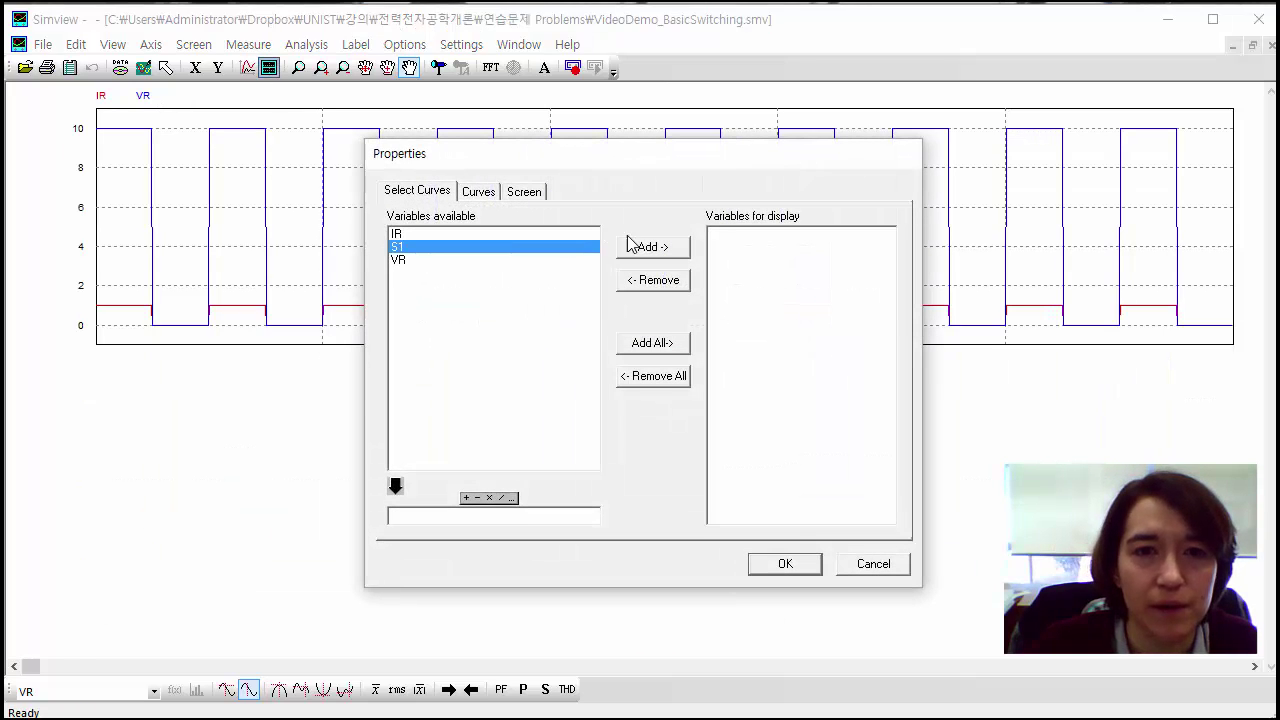
click(645, 246)
click(785, 564)
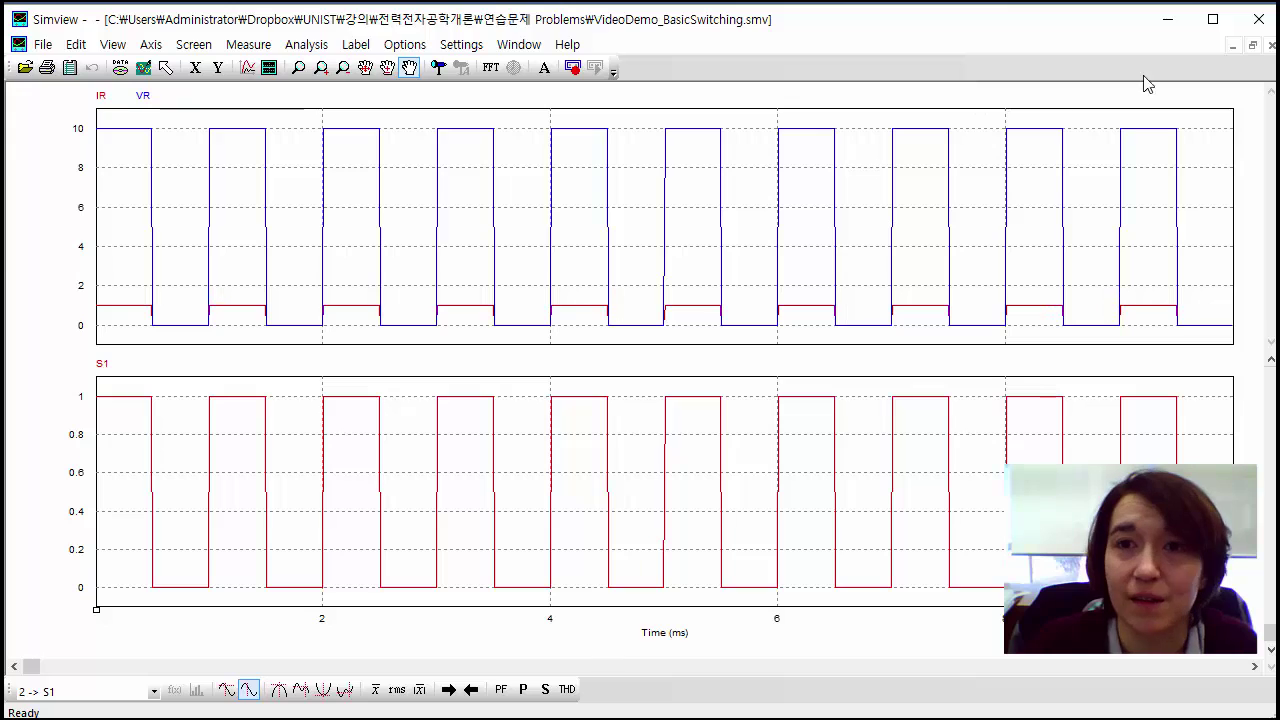
- Return to the PSIM schematic, set the simulation's total time to 0.002, and rerun the simulation
click(1155, 29)
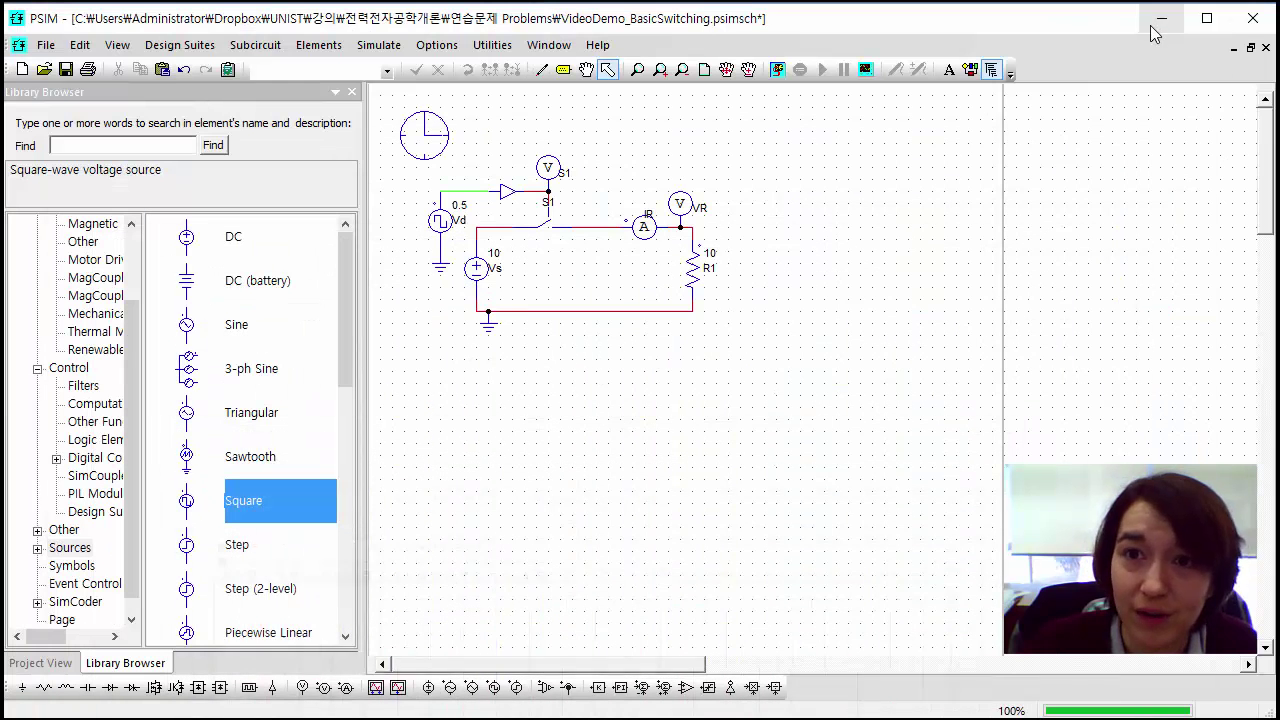
double_click(418, 139)
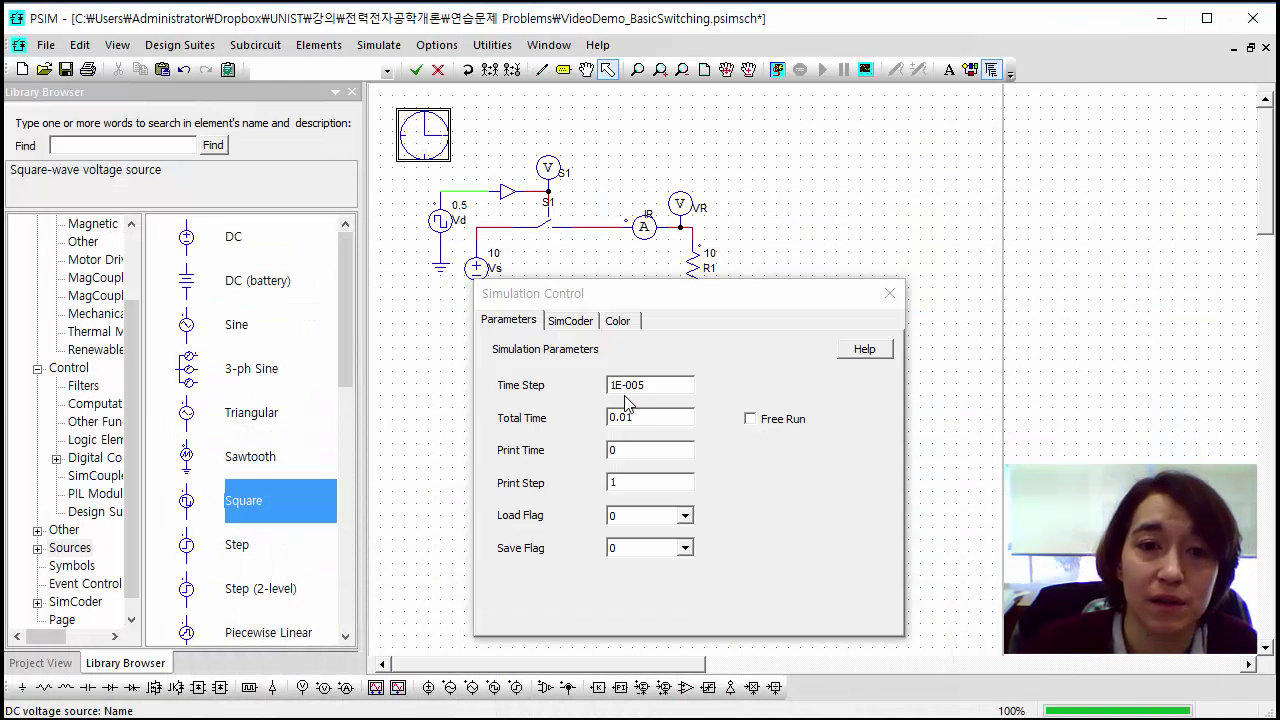
click(641, 416)
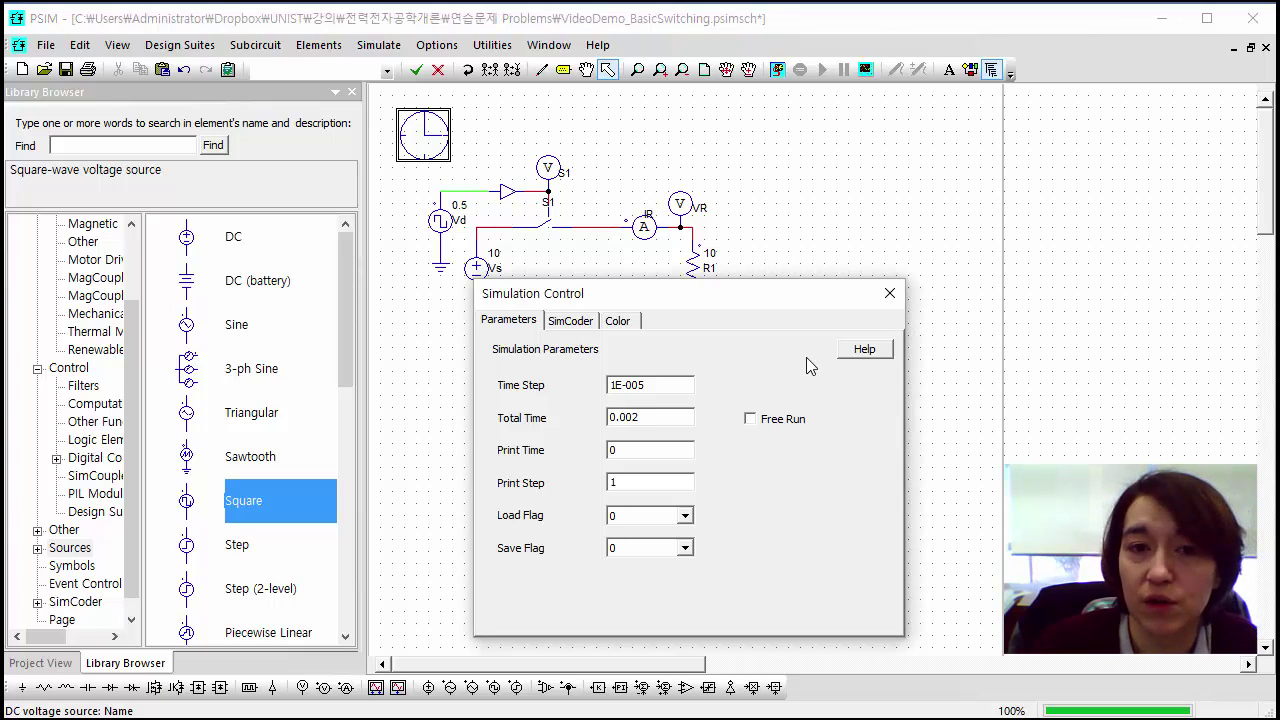
click(889, 293)
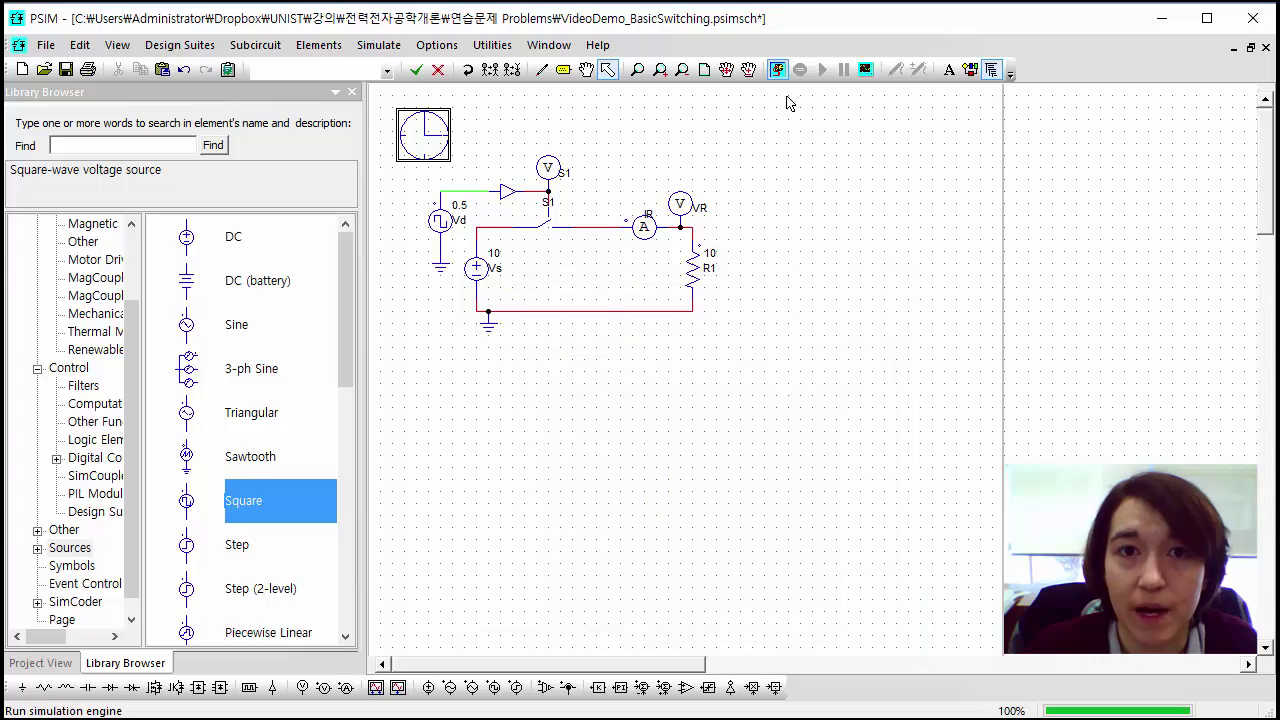
click(777, 69)
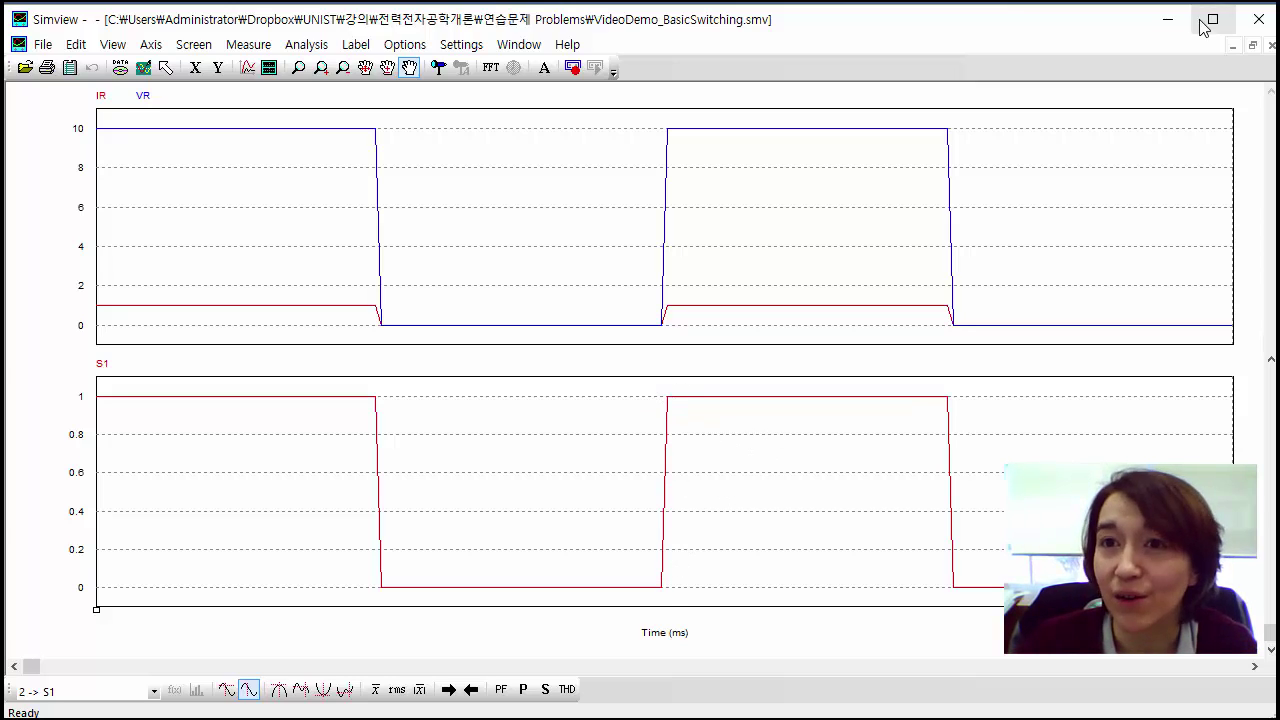
- Return to the PSIM schematic, check the simulation control parameters without changing them, and rerun the simulation
click(1167, 21)
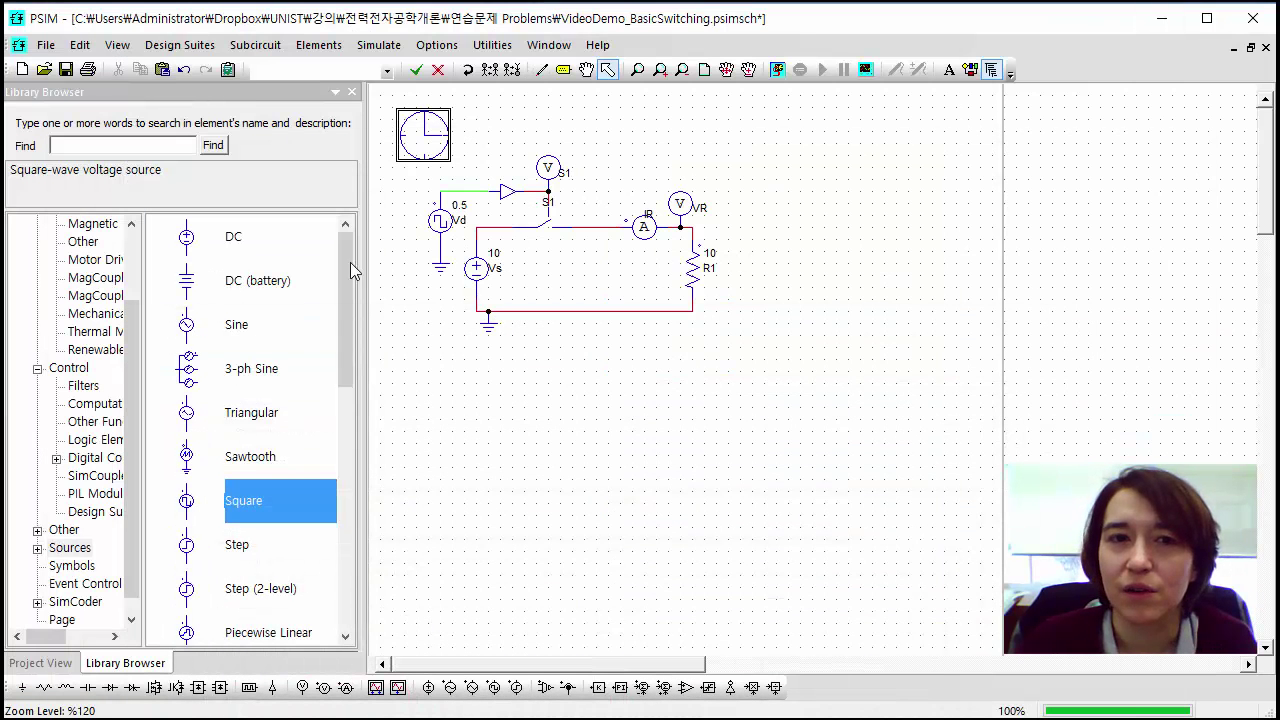
double_click(423, 134)
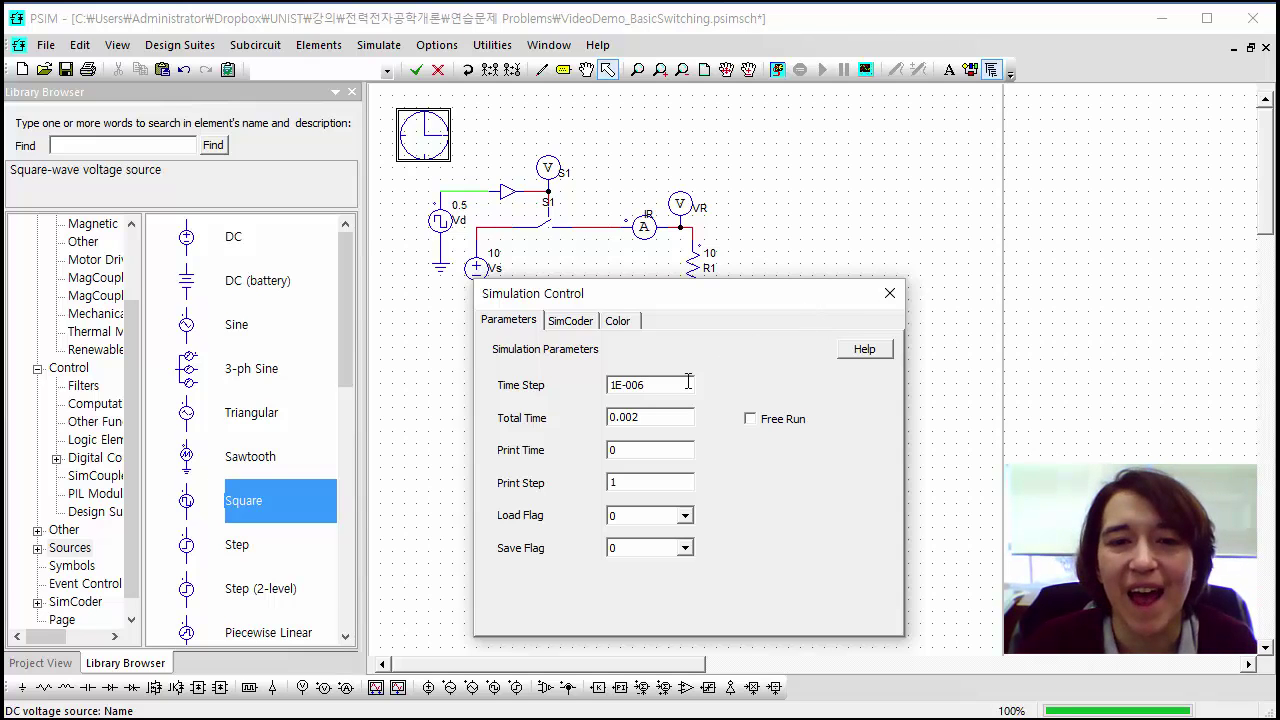
click(889, 293)
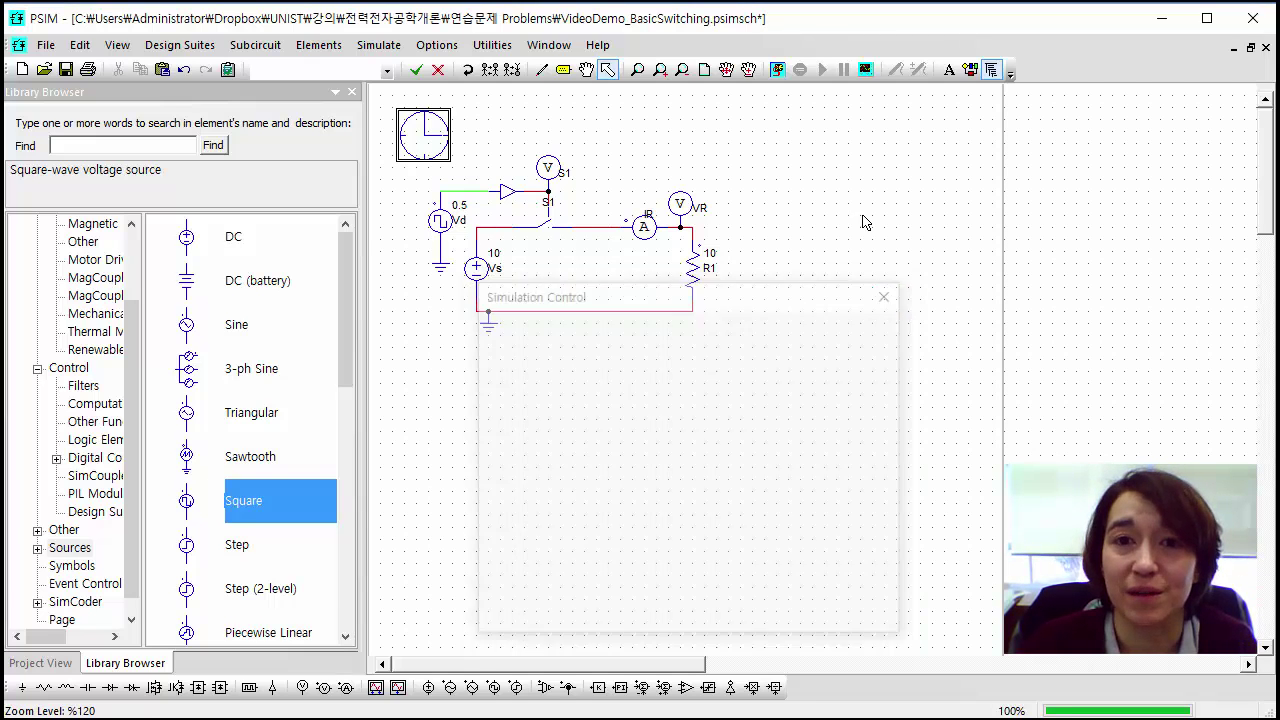
click(775, 69)
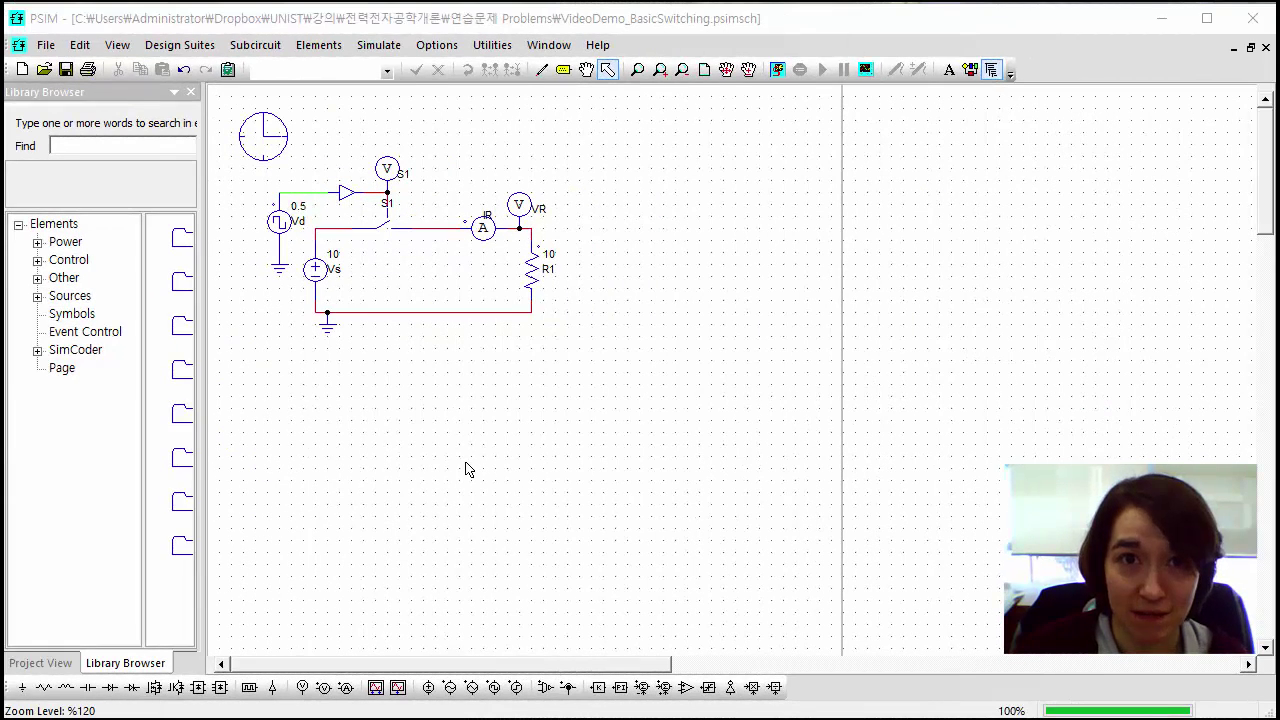
- Examine the time step and total time in the schematic's simulation control settings, leaving both values as they are
double_click(250, 140)
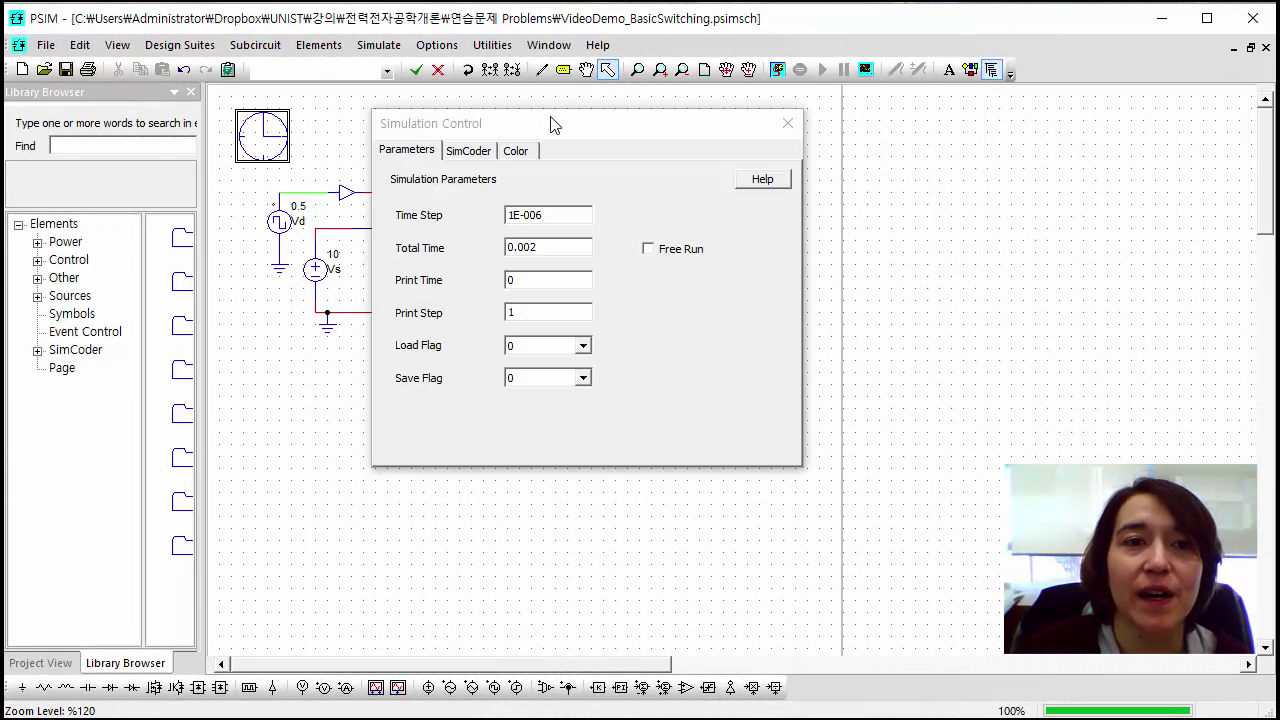
drag(560, 131, 612, 143)
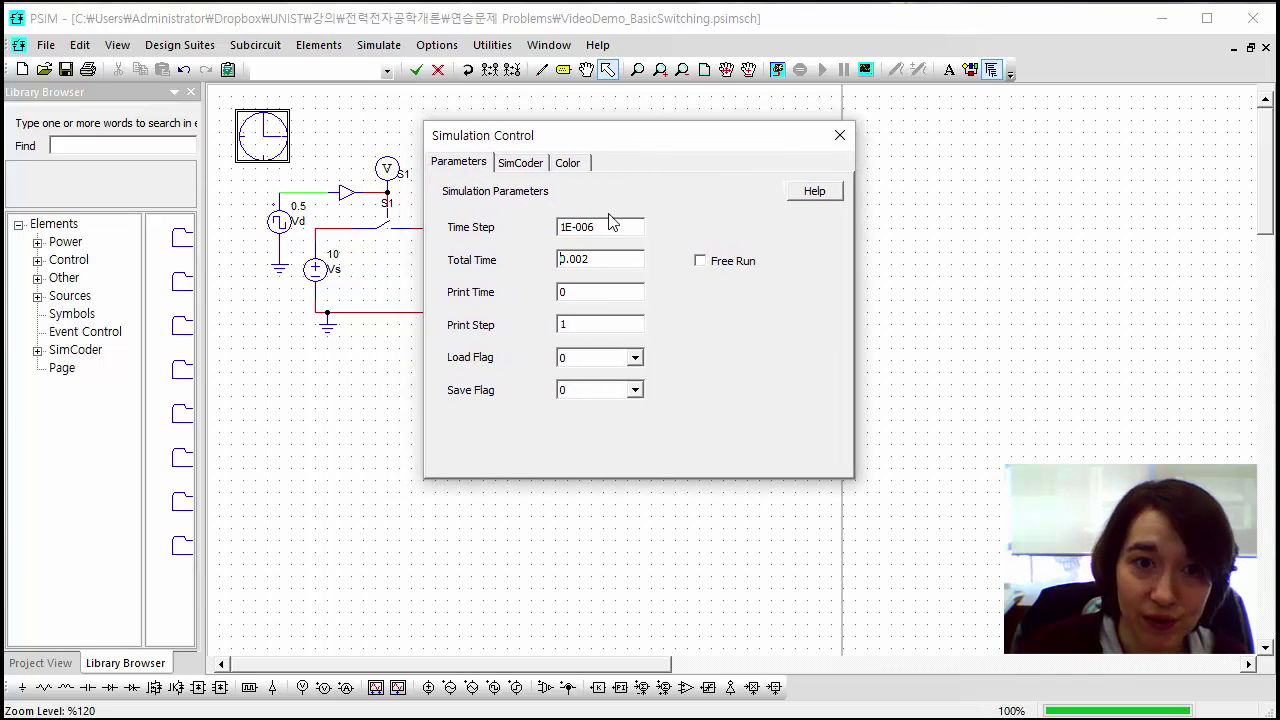
drag(603, 258, 487, 266)
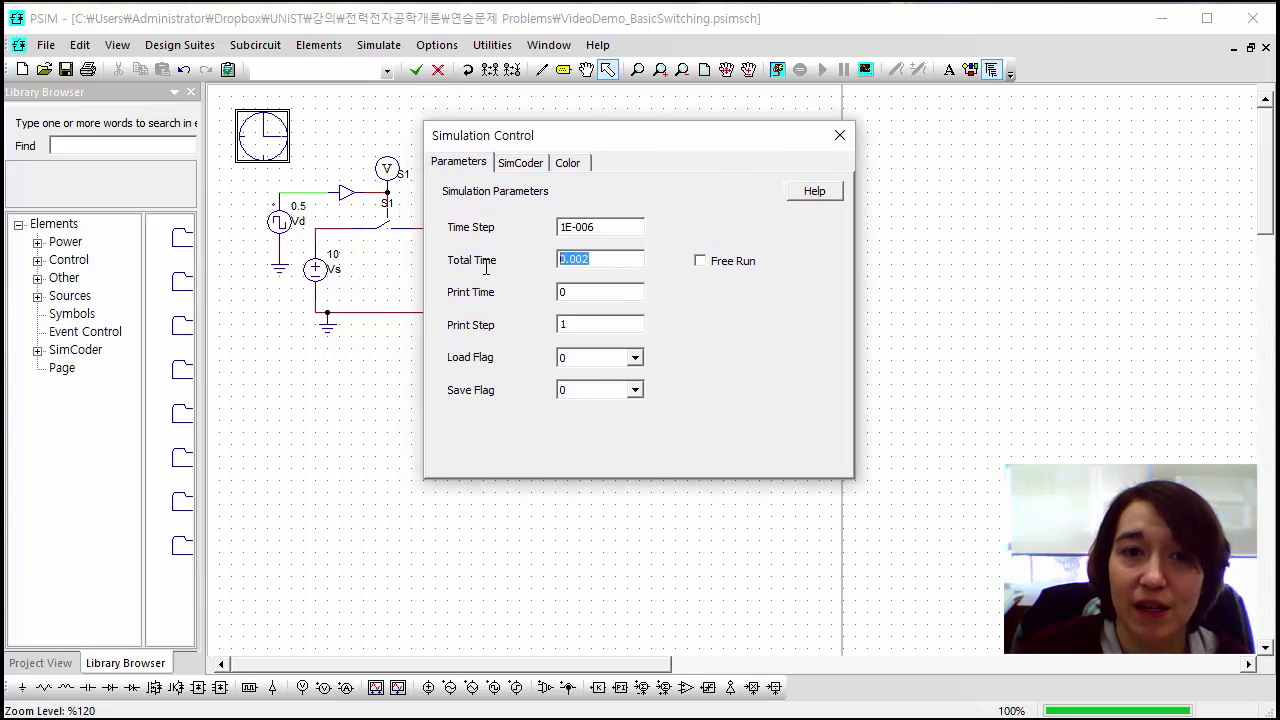
click(607, 259)
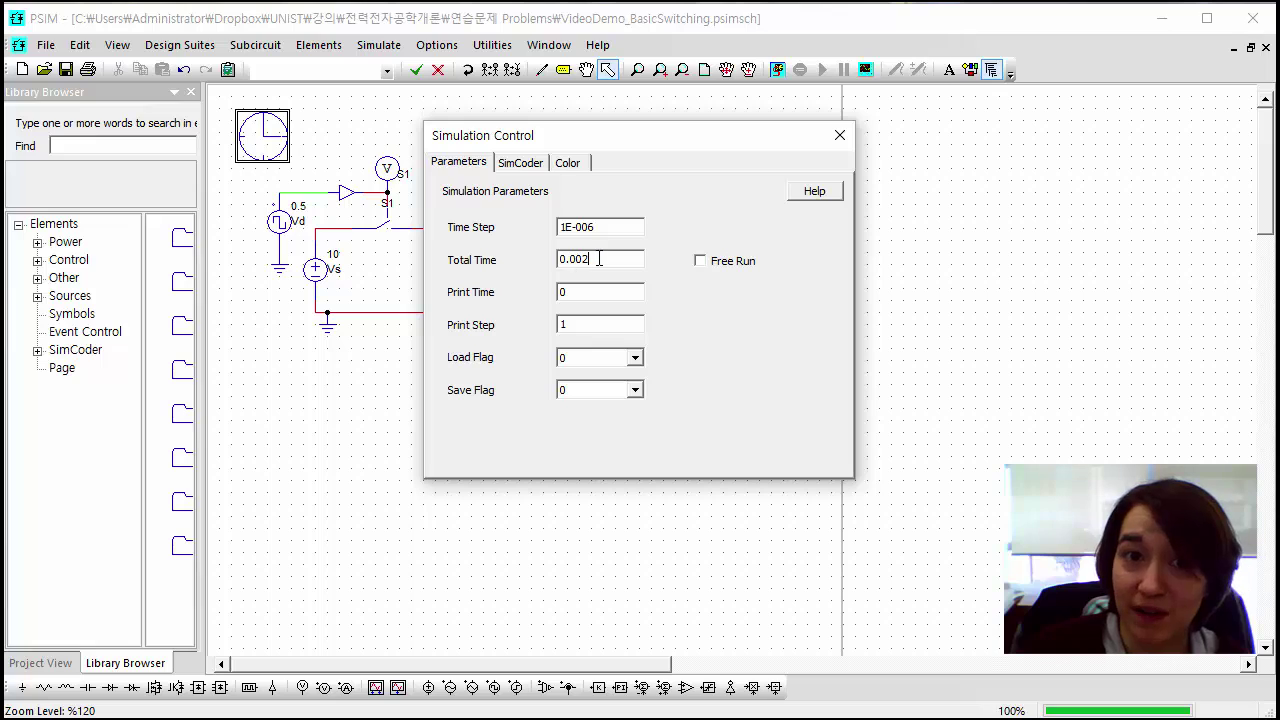
drag(599, 259, 512, 259)
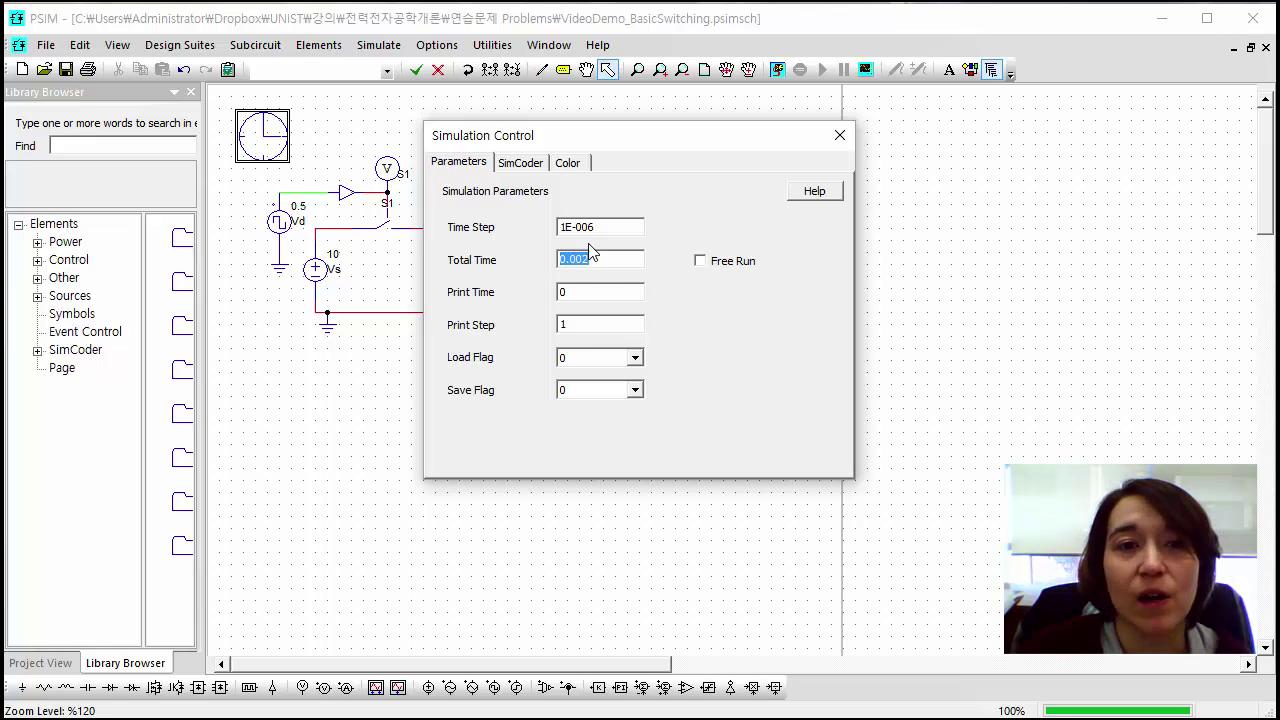
drag(608, 226, 544, 236)
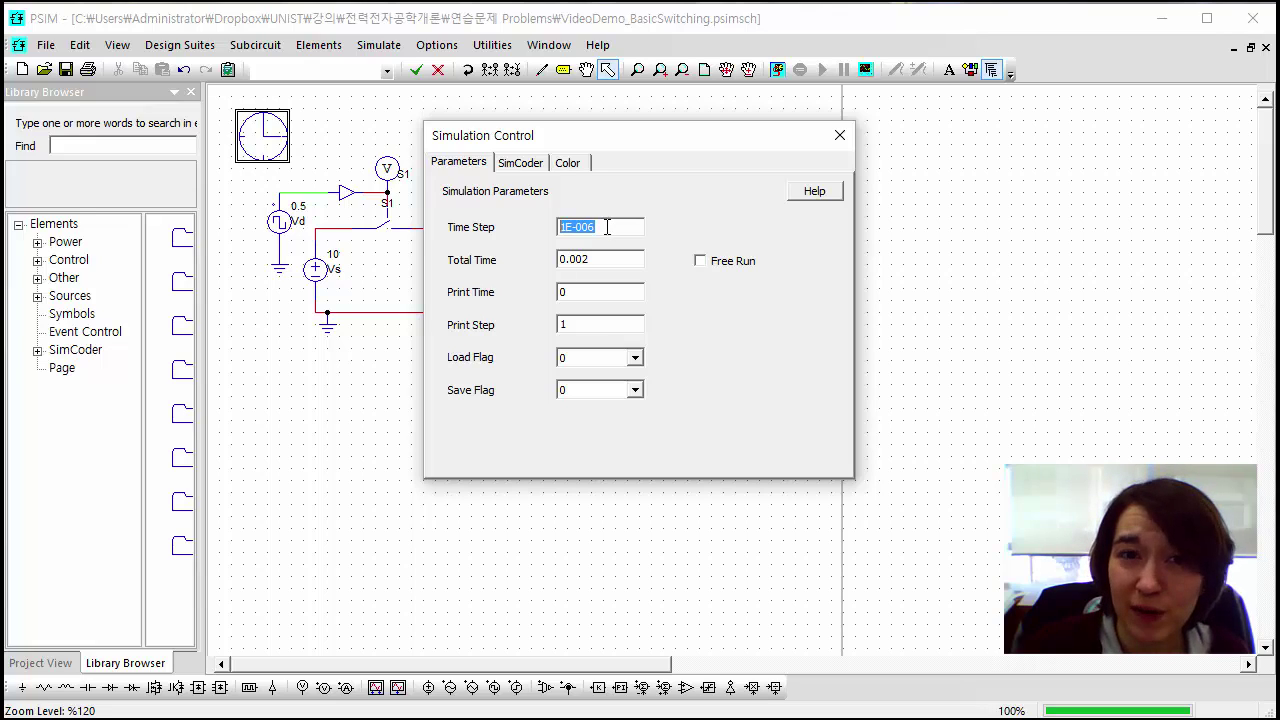
click(605, 227)
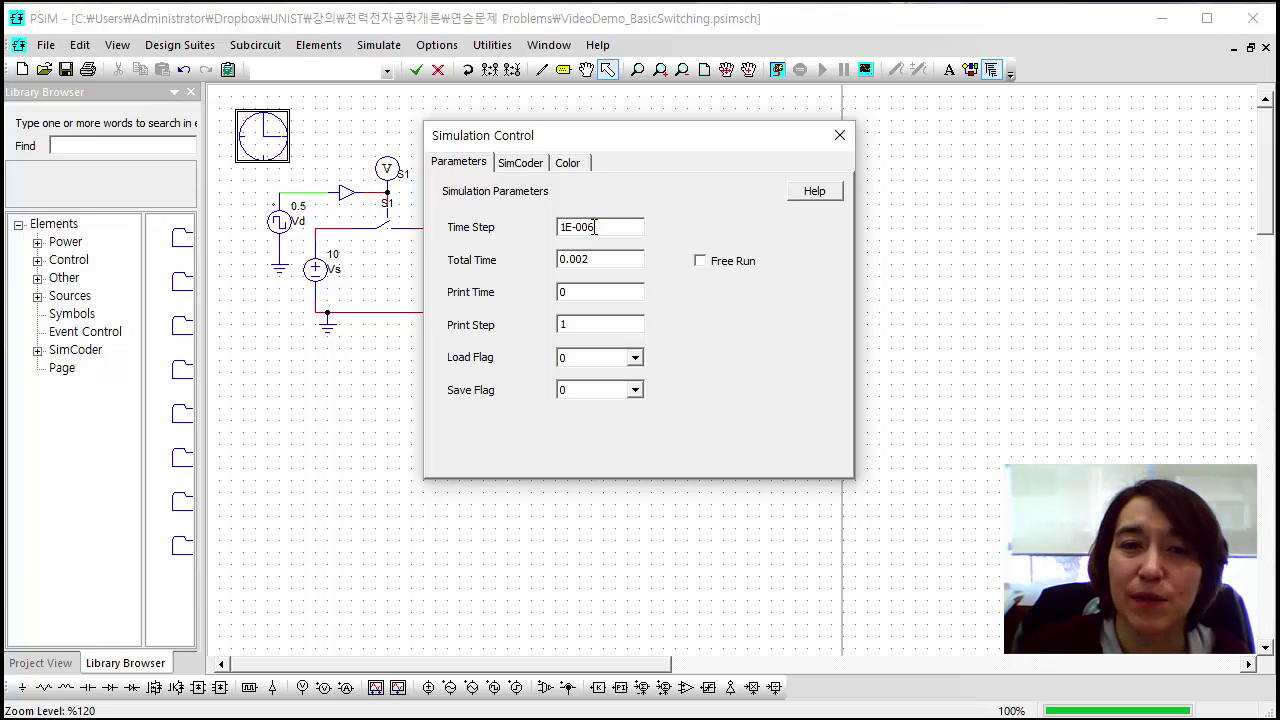
drag(594, 227, 549, 233)
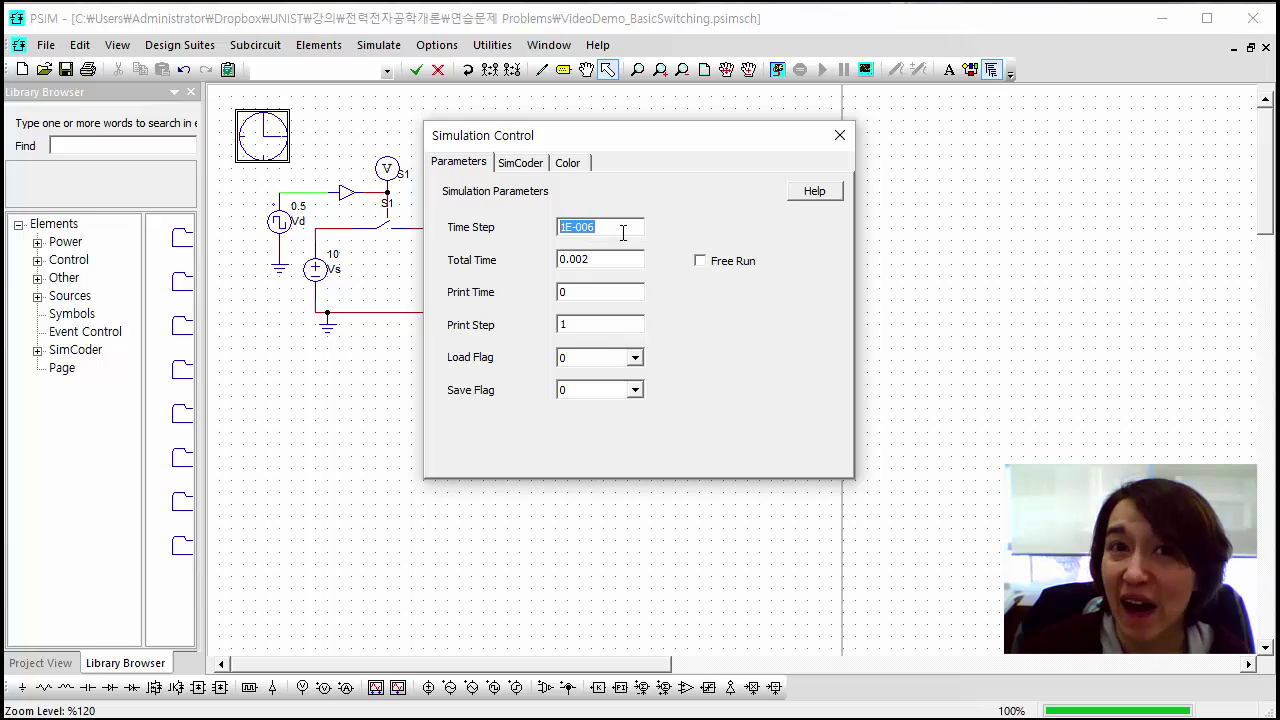
click(604, 256)
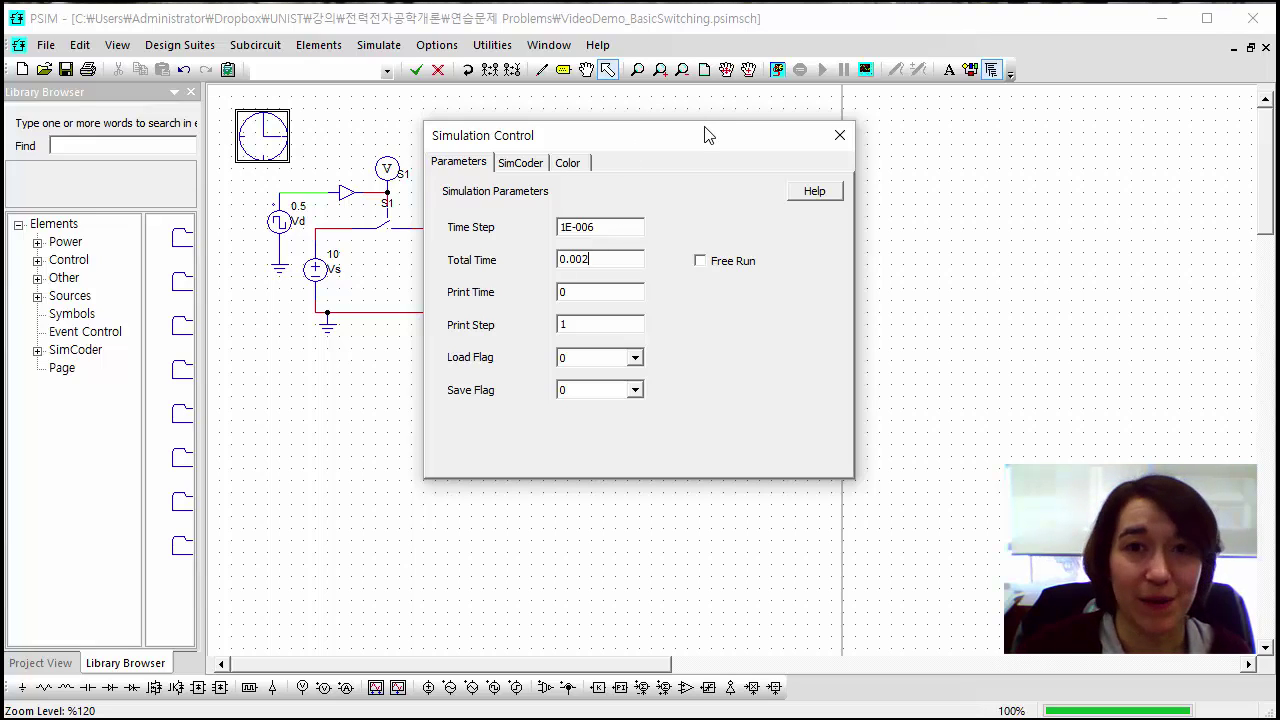
click(840, 135)
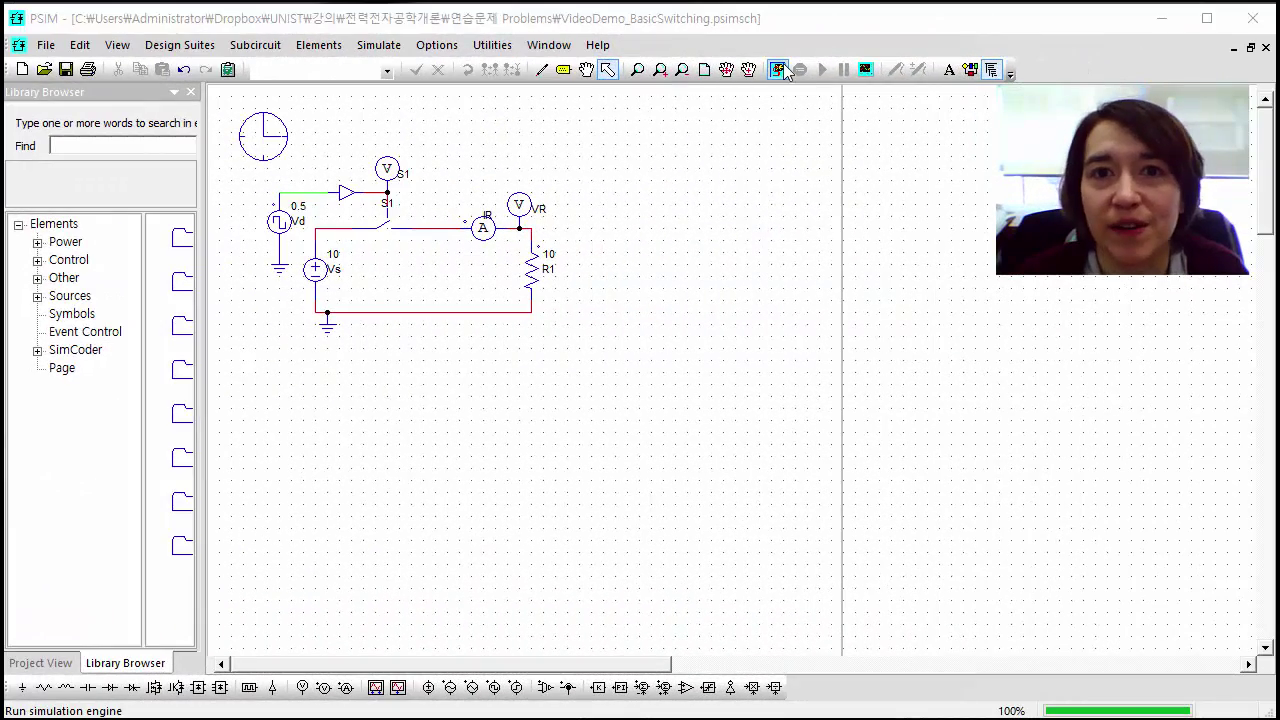
- Switch to the Simview waveforms and calculate the average values, RMS values and power factor of the plotted curves
click(872, 74)
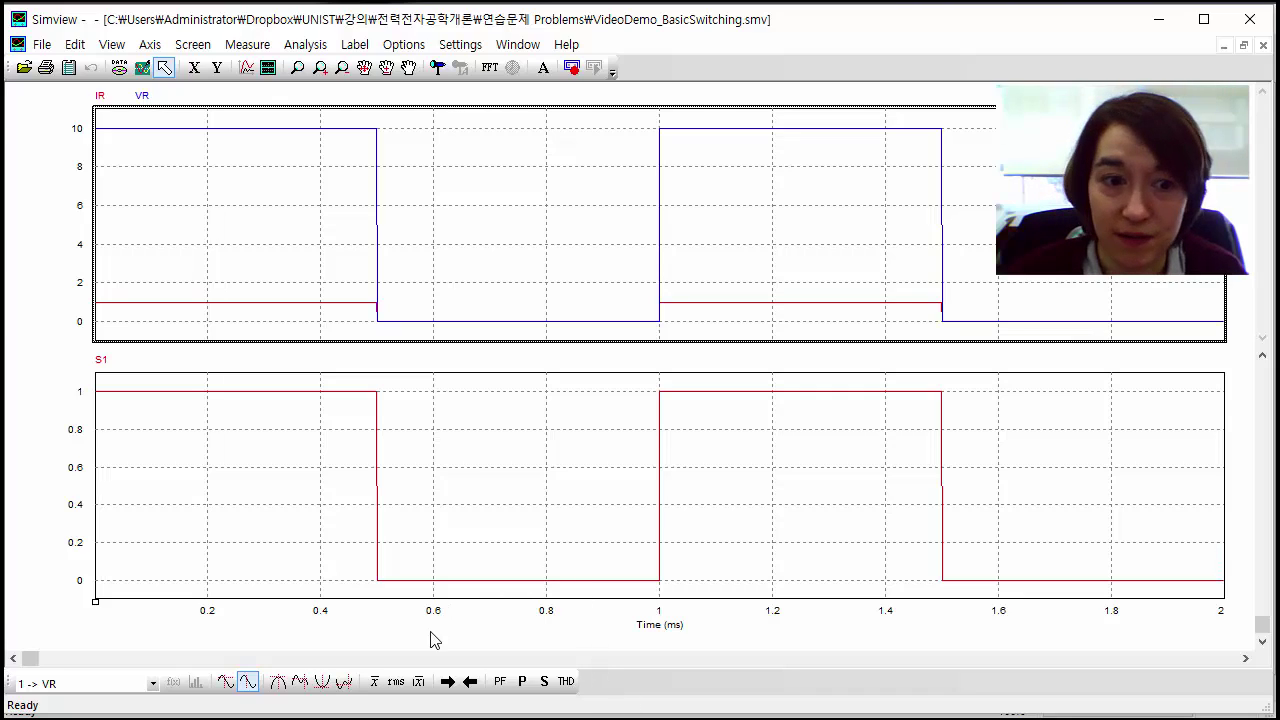
click(375, 682)
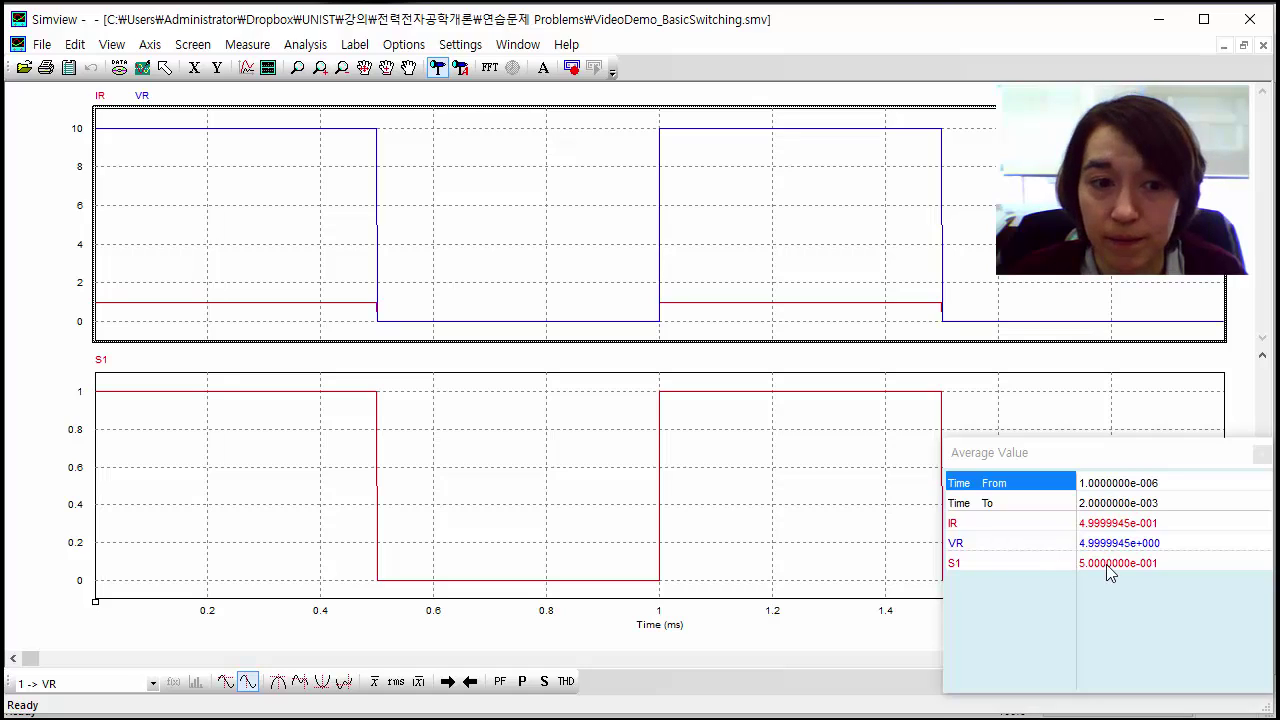
click(396, 682)
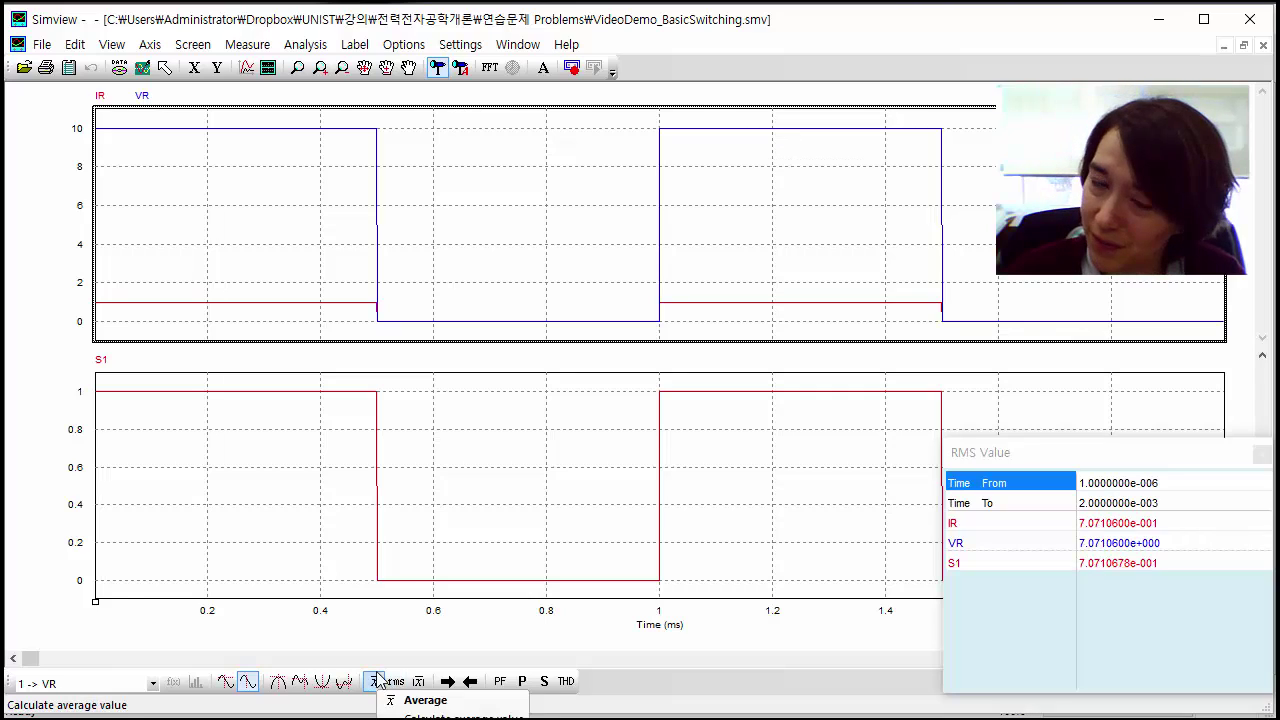
click(500, 682)
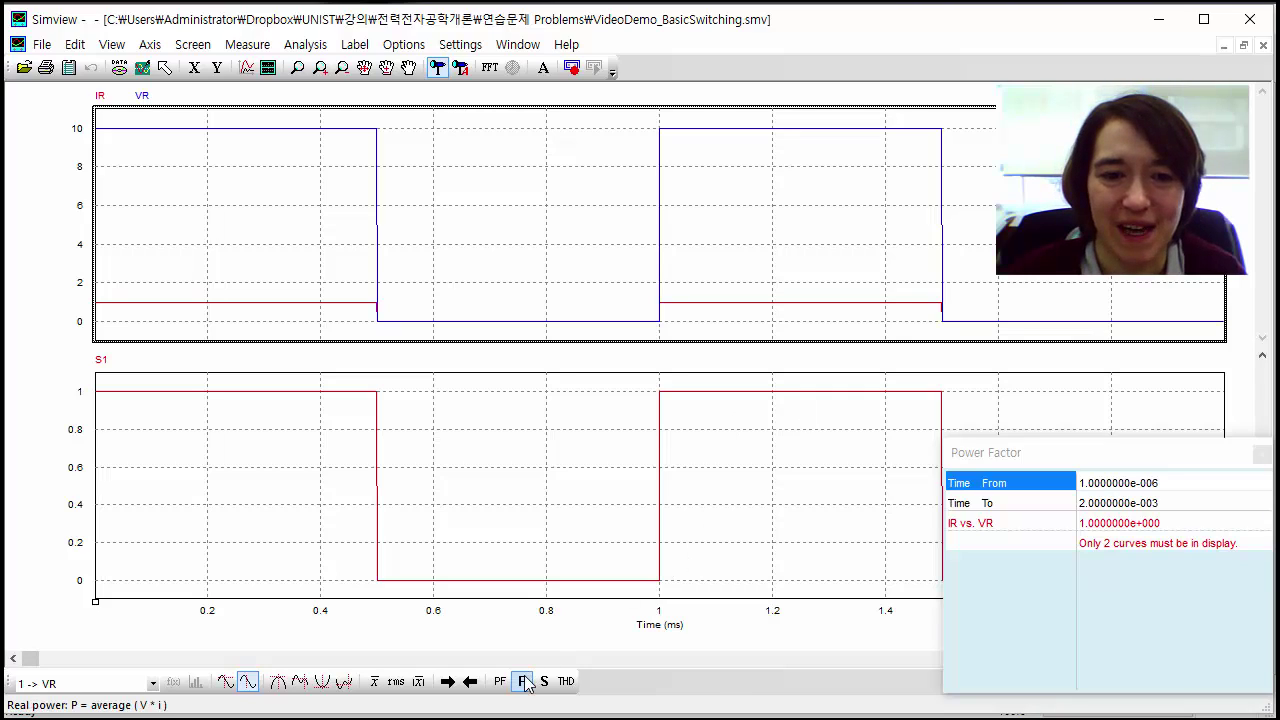
- Calculate the total harmonic distortion of the plotted curves with a fundamental frequency of 1000 Hz
click(566, 682)
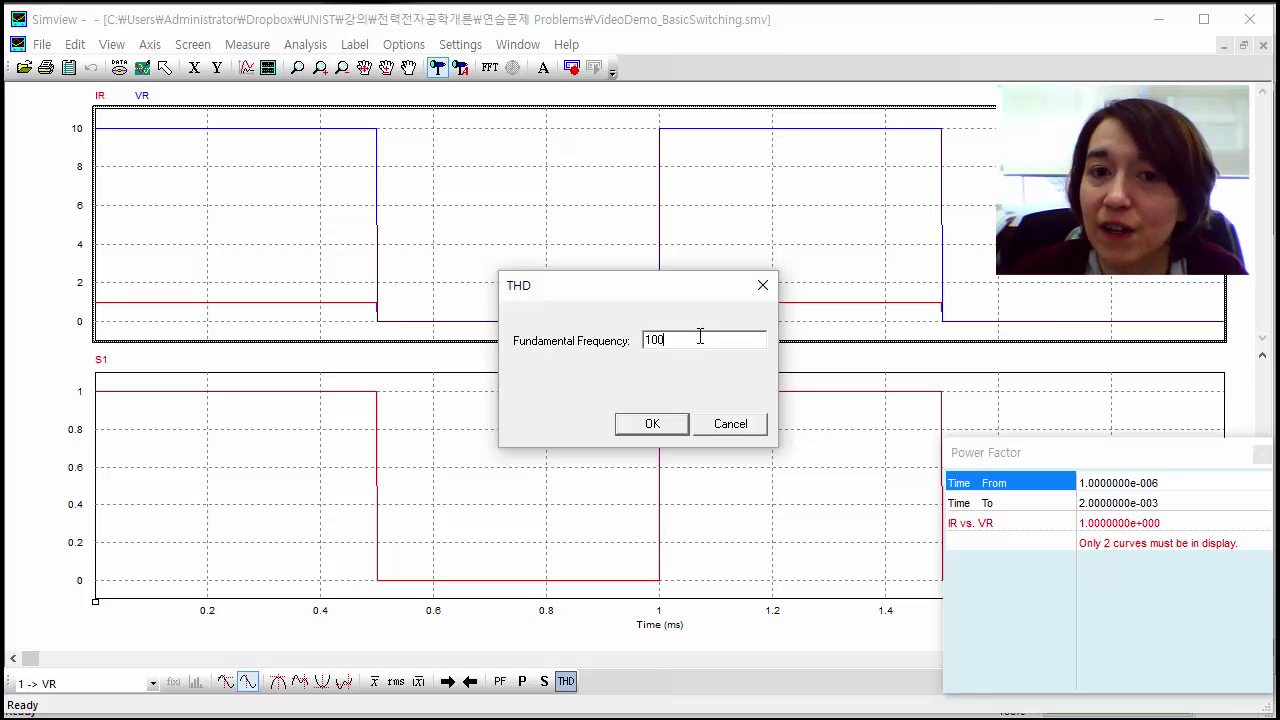
text(1000)
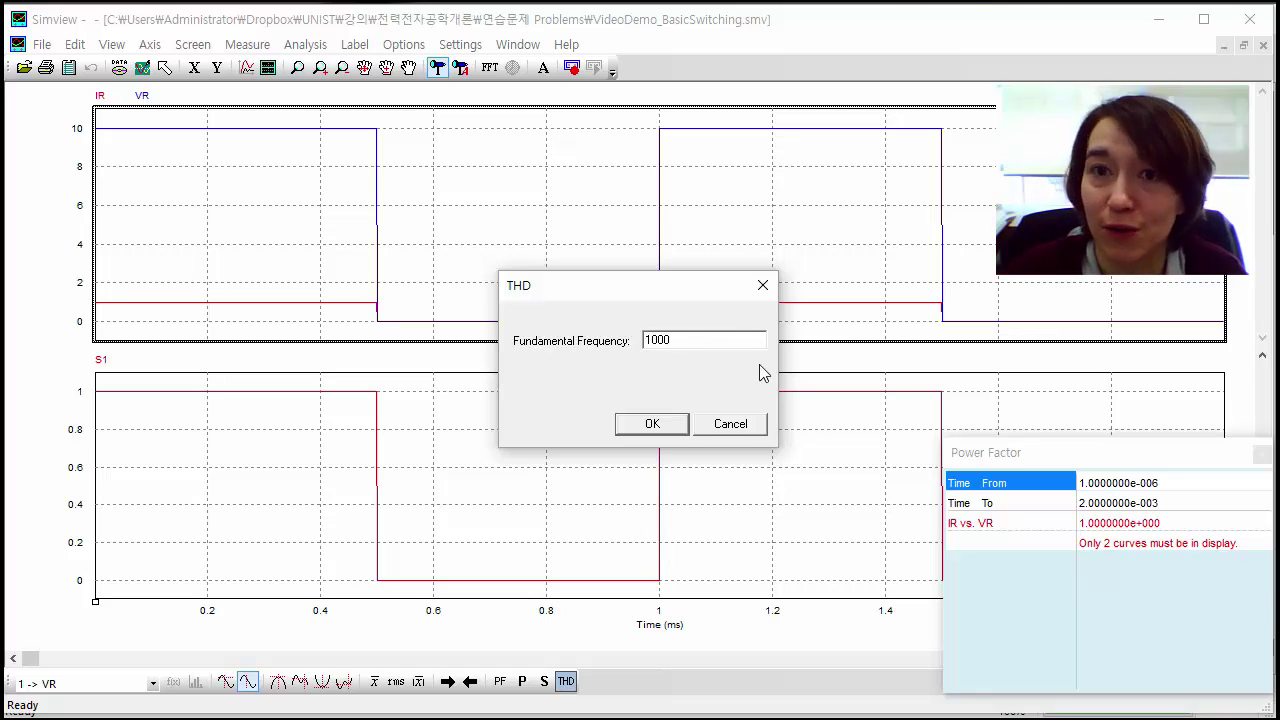
click(653, 425)
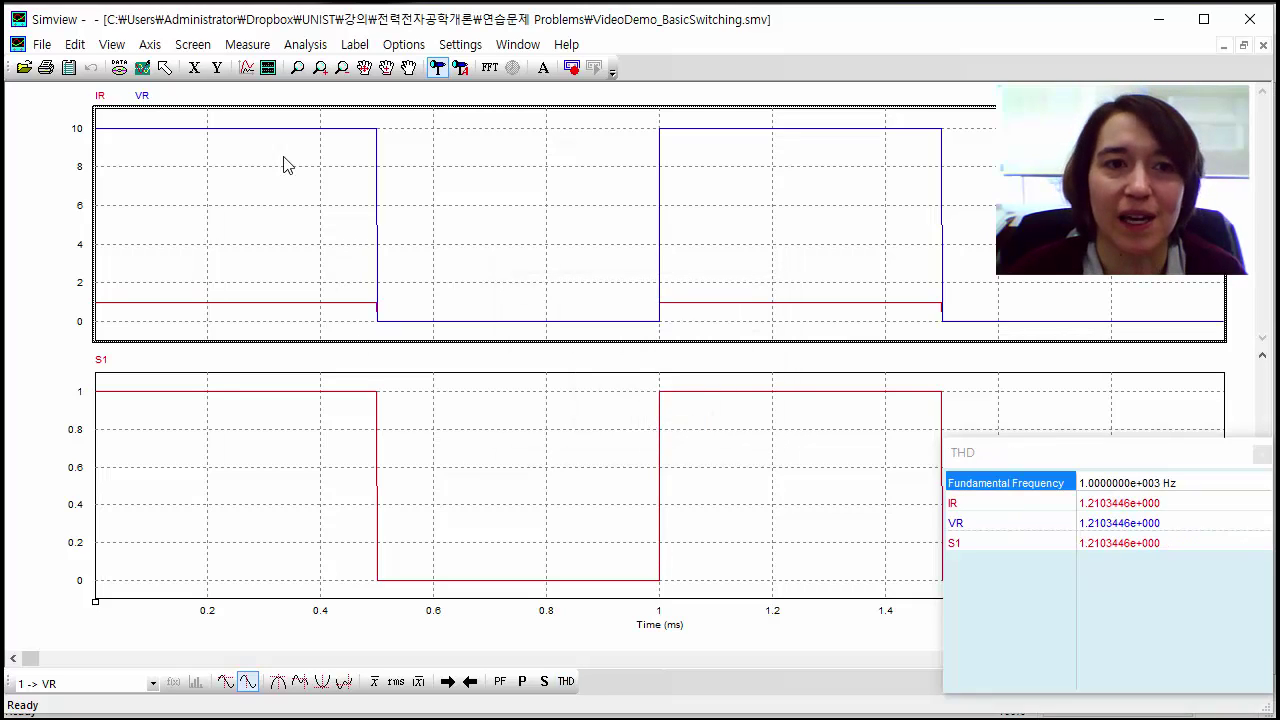